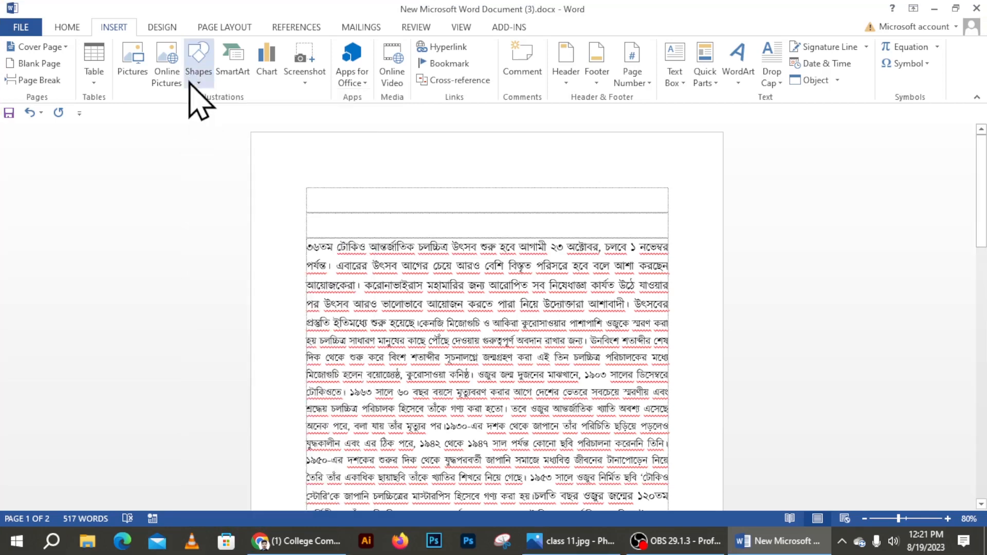
Draw a five-point star about 4.26 inches high and 2.26 inches wide over the text and delete it
click(199, 77)
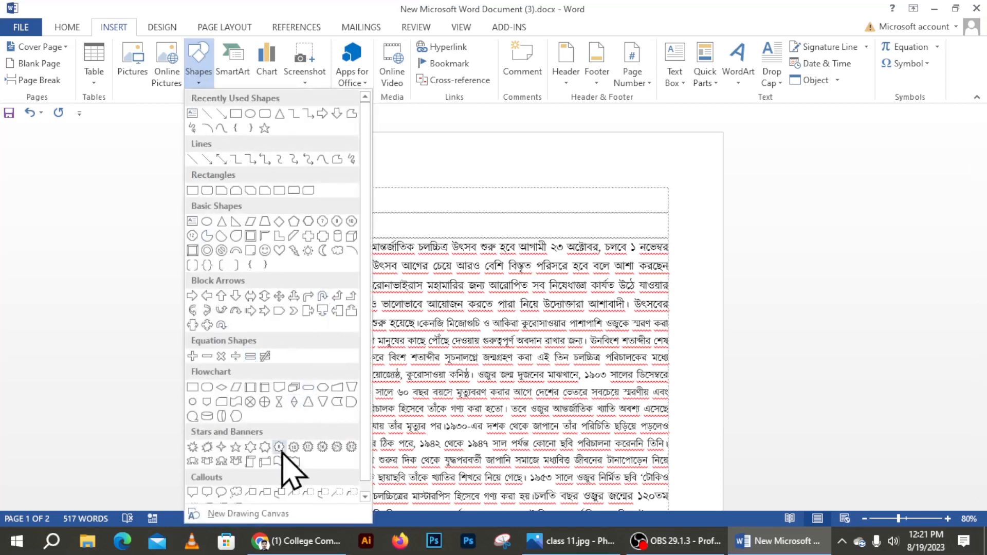
click(237, 448)
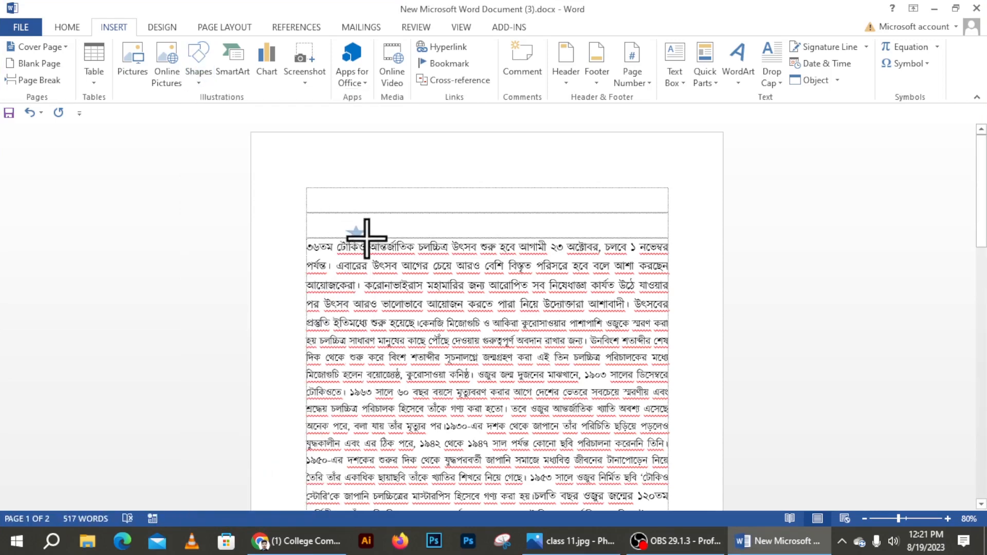
mouse_move(373, 245)
mouse_down()
mouse_move(403, 298)
mouse_move(581, 391)
mouse_move(591, 412)
mouse_move(494, 472)
mouse_move(434, 456)
mouse_move(485, 303)
mouse_move(681, 394)
mouse_move(699, 417)
mouse_move(609, 481)
mouse_move(478, 459)
mouse_move(677, 502)
mouse_move(600, 99)
mouse_move(613, 136)
mouse_move(589, 80)
mouse_move(544, 258)
mouse_move(510, 21)
mouse_move(478, 268)
mouse_up()
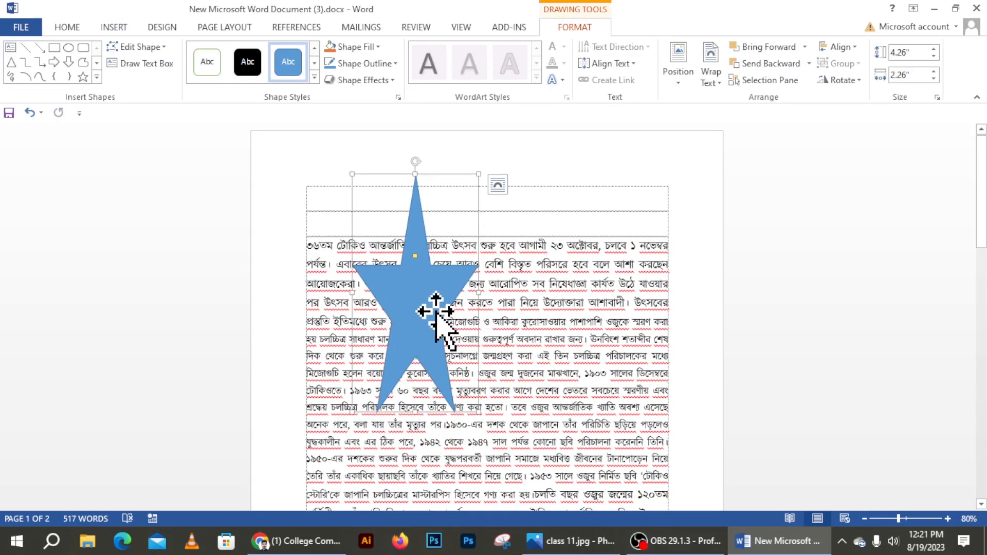
key(Delete)
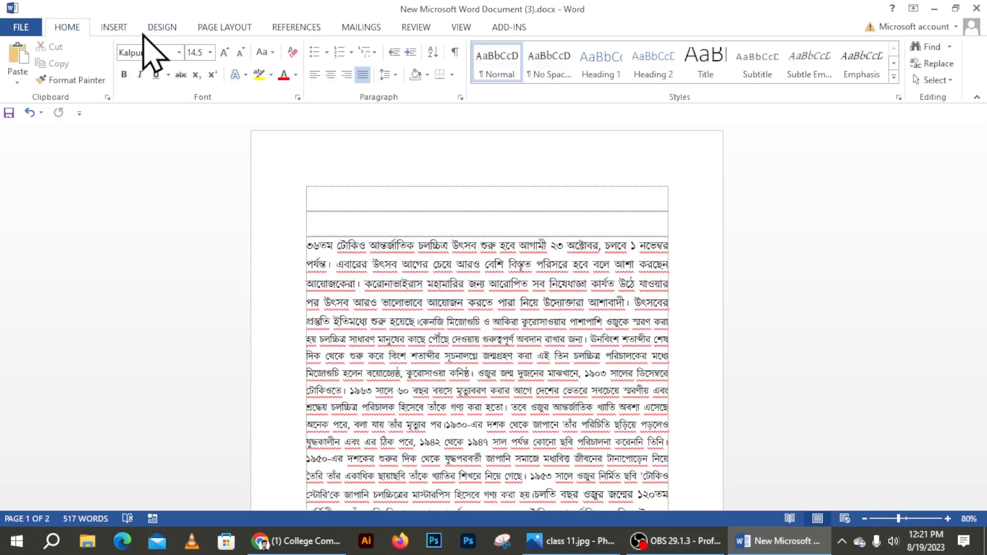
Draw an evenly proportioned five-point star about 4.74 by 4.74 inches over the text, shift it slightly and delete it
click(129, 28)
click(193, 61)
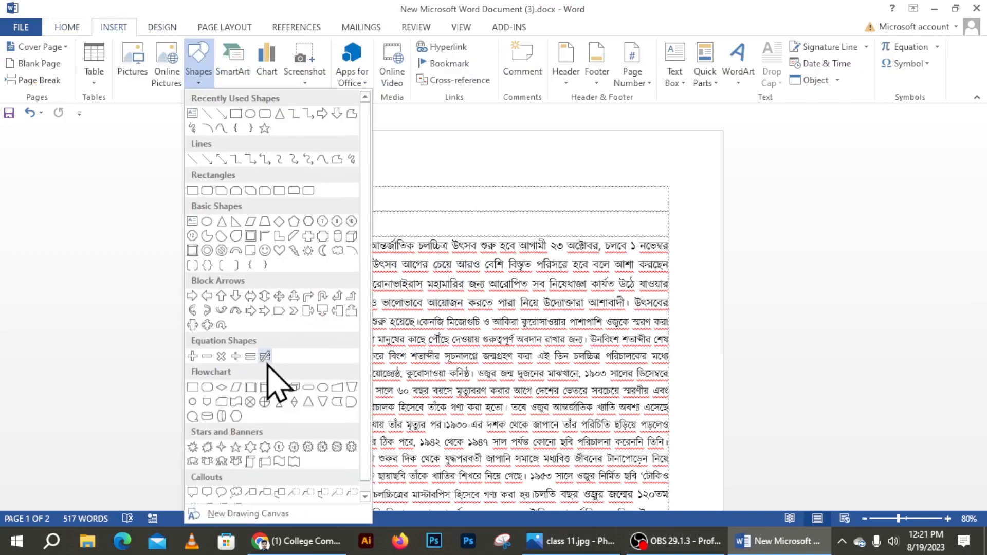
click(226, 452)
mouse_move(319, 190)
mouse_down()
mouse_move(463, 293)
mouse_move(590, 317)
mouse_move(578, 206)
mouse_move(582, 357)
mouse_move(580, 258)
mouse_move(732, 300)
mouse_move(458, 404)
mouse_move(566, 391)
mouse_move(585, 340)
mouse_up()
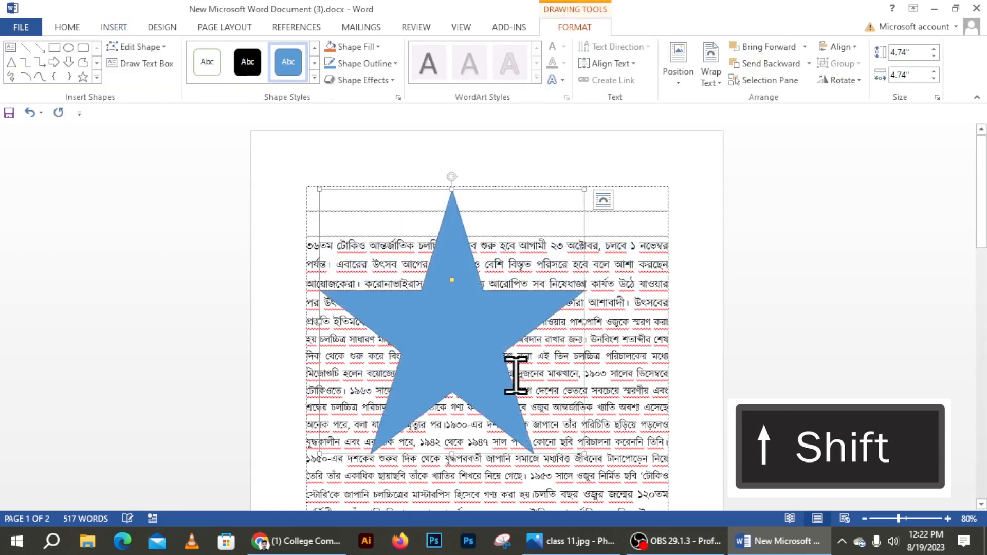
mouse_move(425, 313)
mouse_down()
mouse_move(468, 269)
mouse_move(423, 289)
mouse_up()
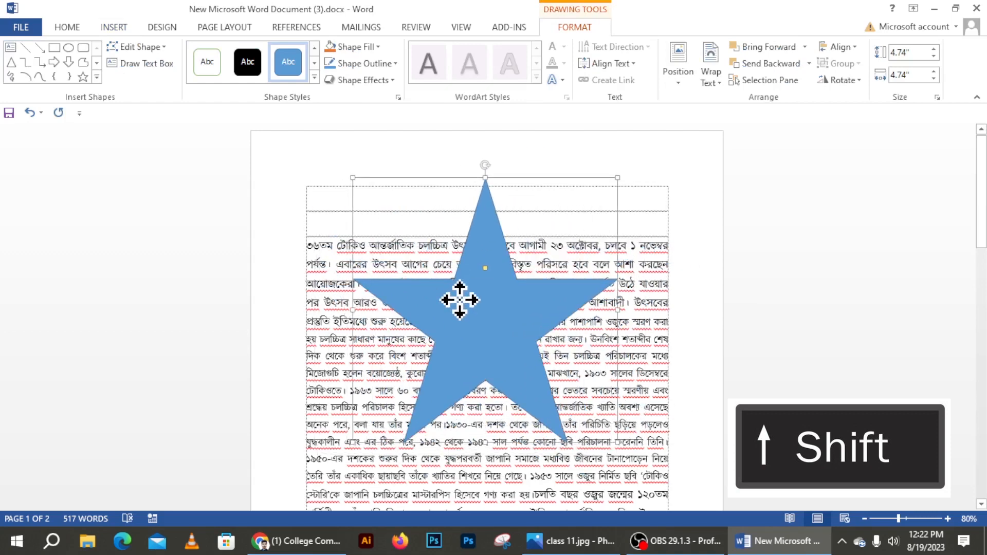
key(Delete)
Draw a perfect circle about 5.16 inches in diameter over the text, reposition it and delete it
click(114, 27)
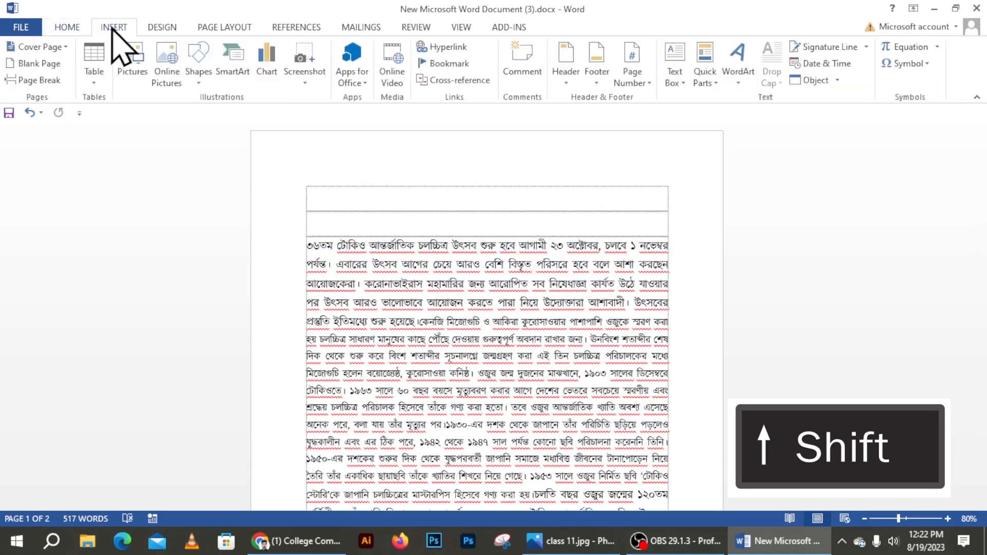
click(197, 77)
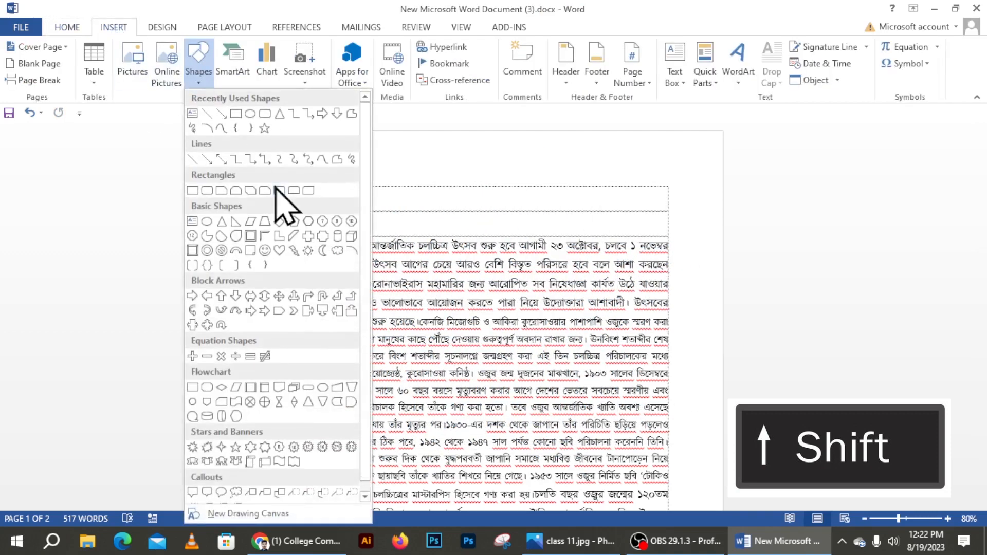
click(250, 113)
mouse_move(332, 154)
mouse_down()
mouse_move(485, 287)
mouse_move(613, 315)
mouse_move(639, 357)
mouse_move(524, 282)
mouse_move(459, 256)
mouse_move(452, 264)
mouse_move(615, 348)
mouse_move(621, 295)
mouse_up()
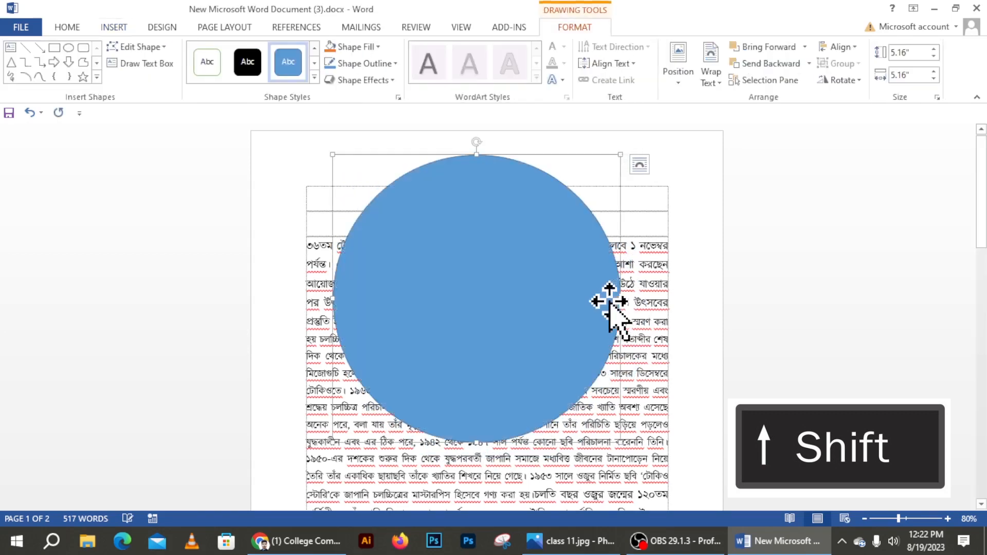
mouse_move(456, 269)
mouse_down()
mouse_move(432, 269)
mouse_move(509, 253)
mouse_up()
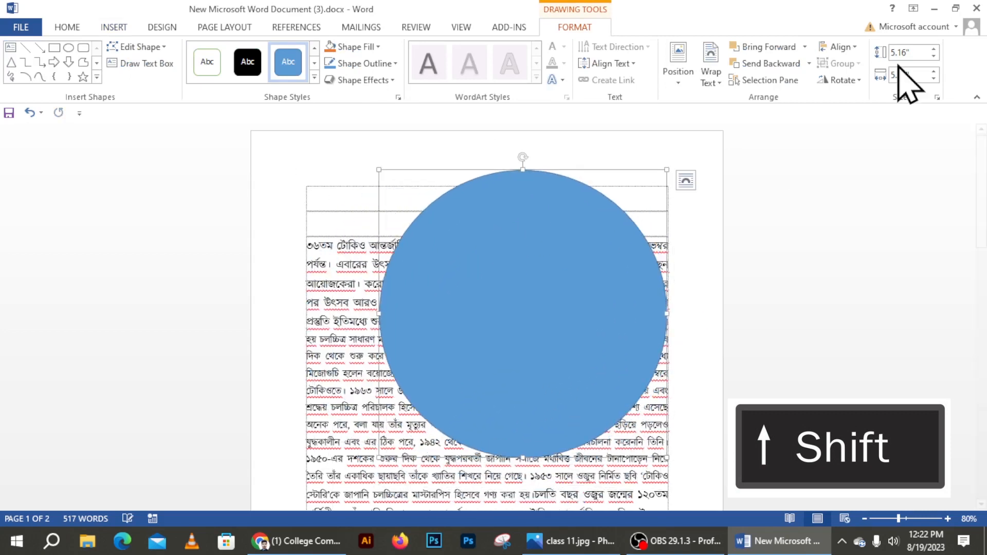
key(Delete)
Draw a slanted line about 6.18 inches wide and 1.16 inches high, rising from the start of the first text line
click(116, 29)
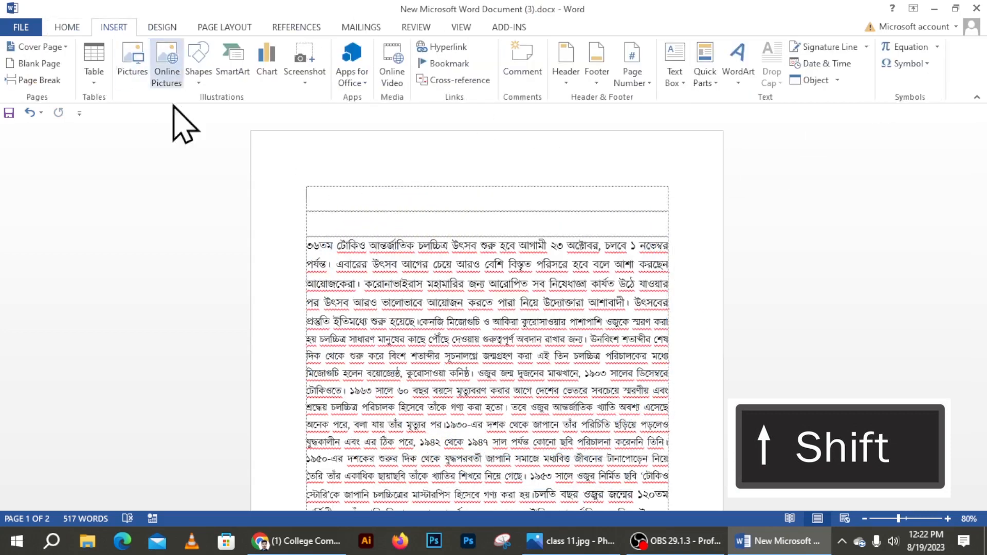
click(203, 72)
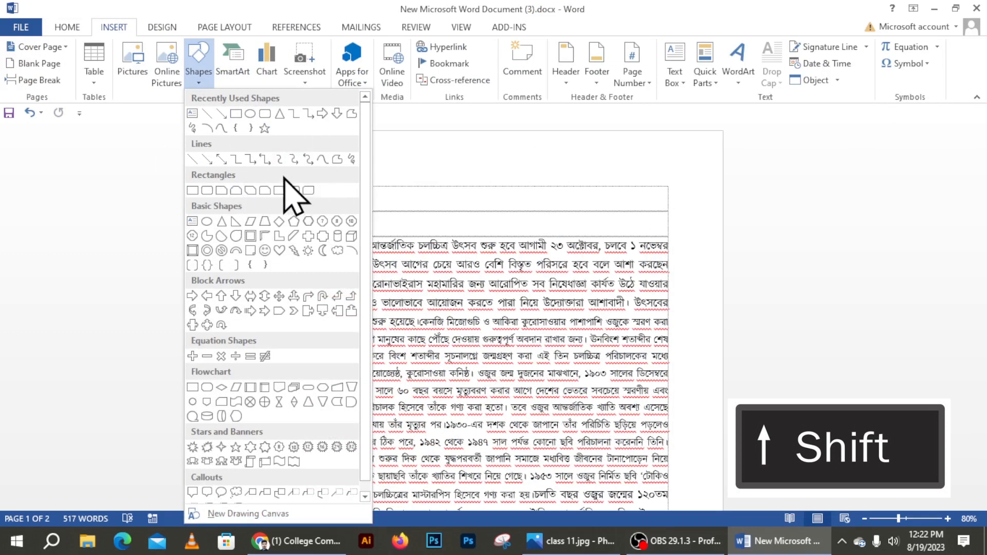
click(207, 113)
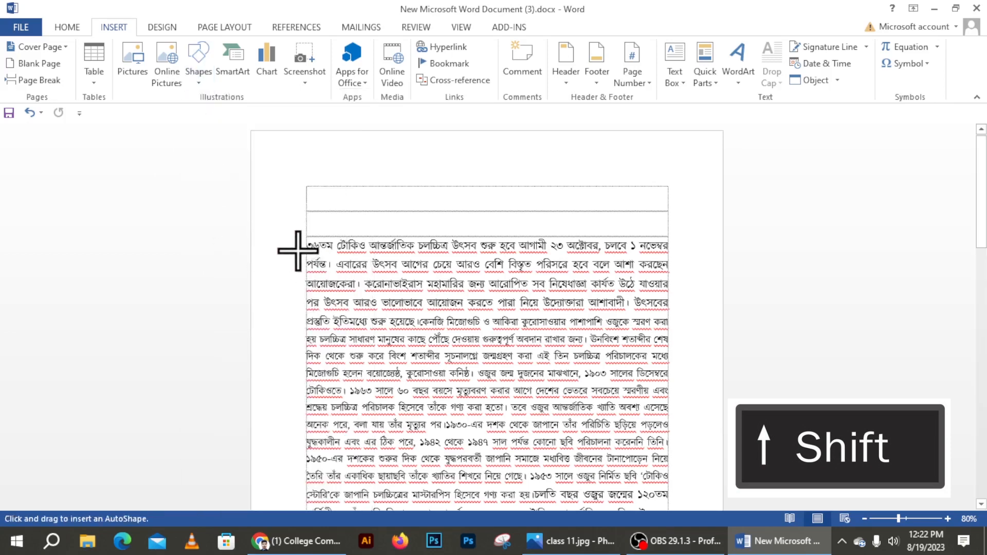
mouse_move(466, 266)
mouse_down()
mouse_move(595, 275)
mouse_move(668, 253)
mouse_move(670, 340)
mouse_move(647, 184)
mouse_up()
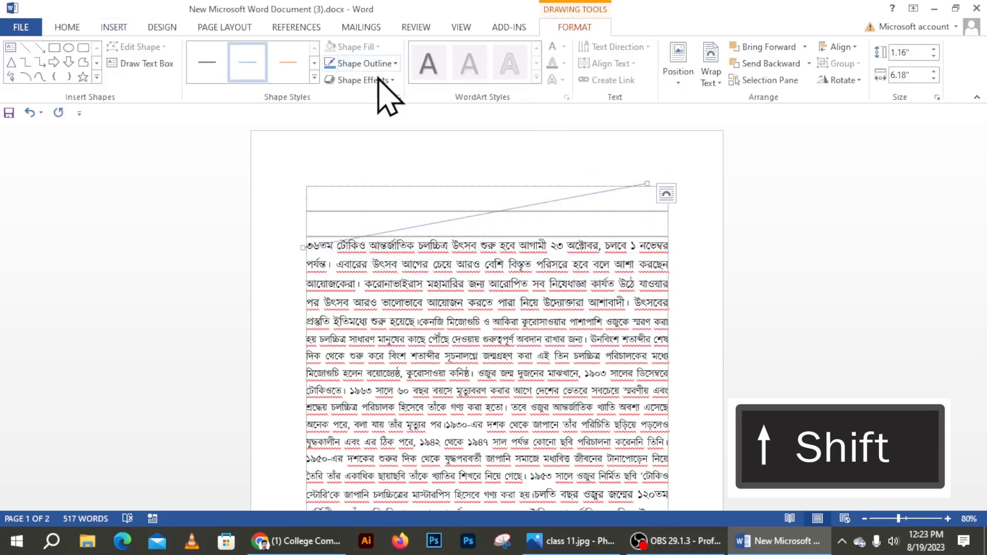
Apply the intense black line style to the slanted line, shift it down and delete it
click(314, 77)
click(207, 144)
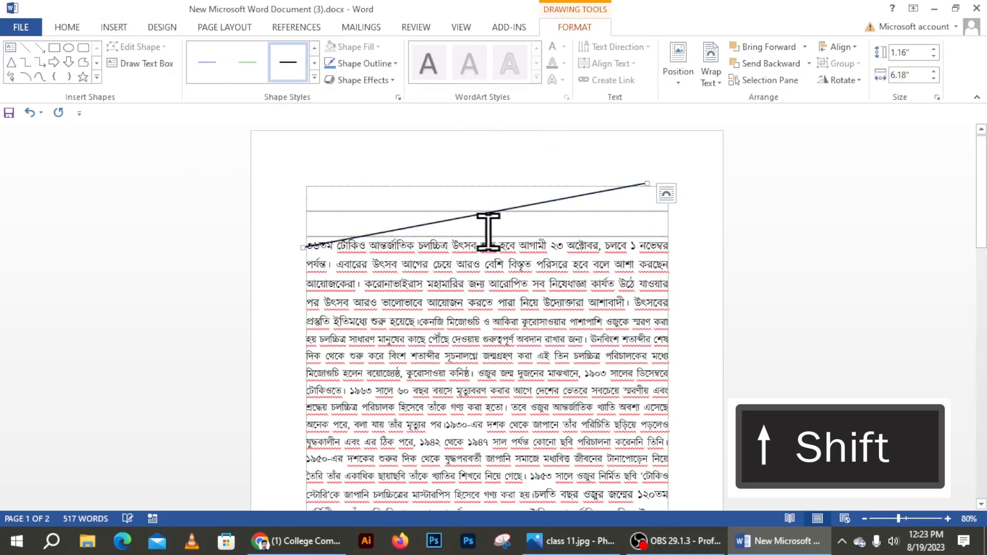
drag(491, 213, 500, 254)
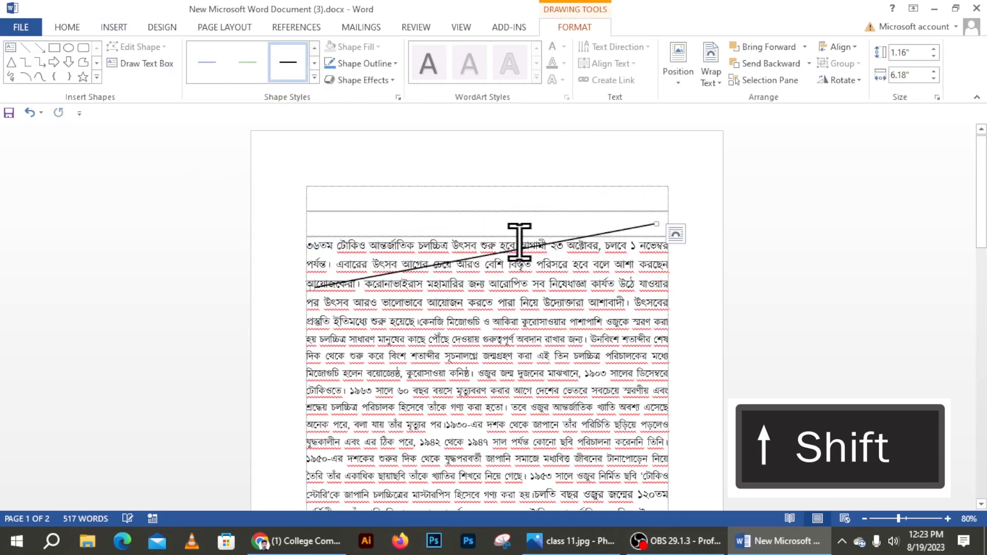
key(Delete)
Draw a perfectly horizontal line about 6.32 inches long under the first text line and give it a black line style
click(112, 29)
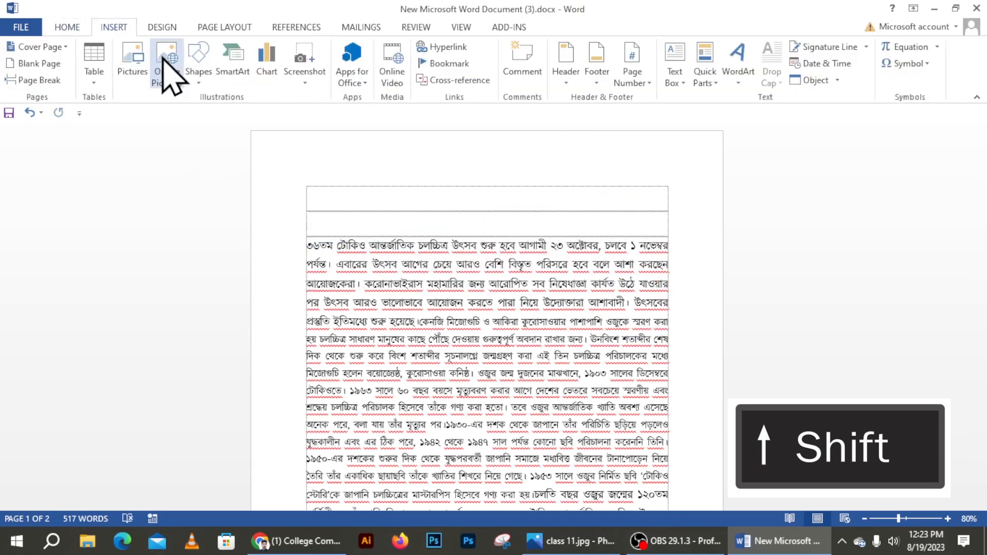
click(198, 59)
click(207, 113)
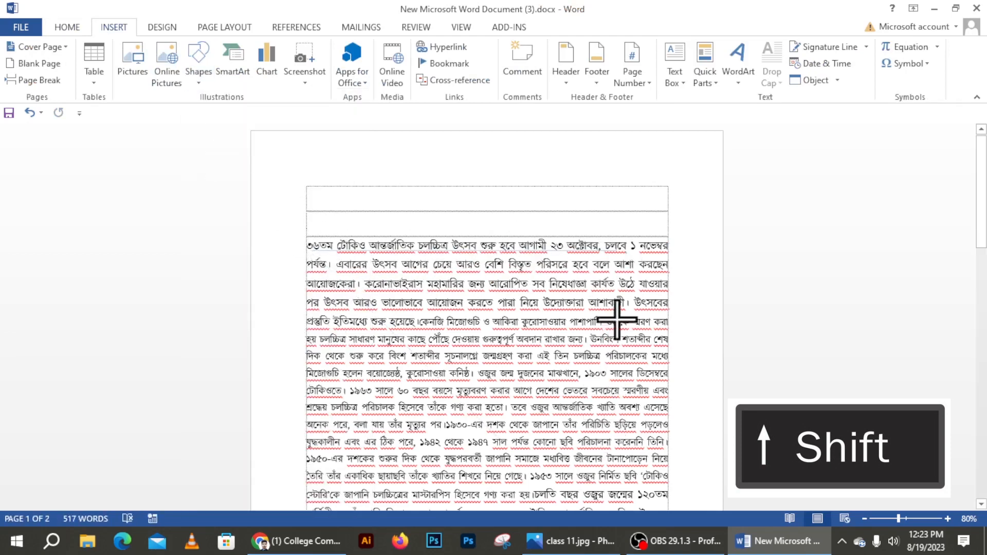
drag(660, 269, 662, 268)
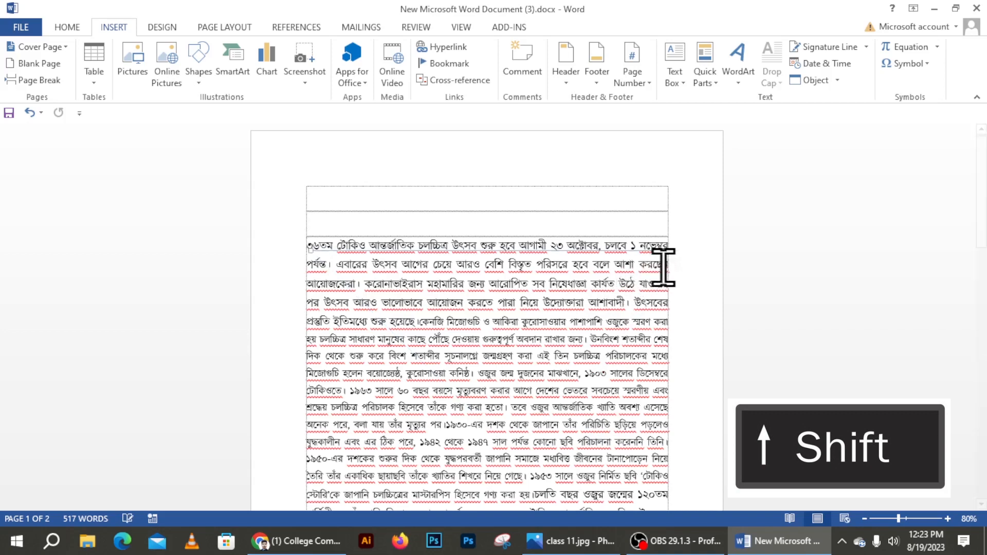
click(314, 77)
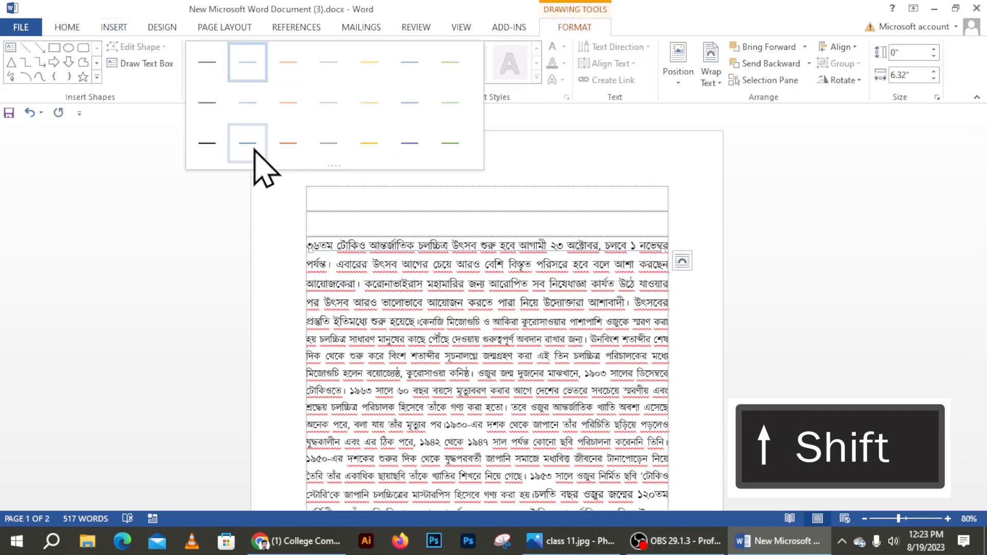
click(255, 149)
click(483, 250)
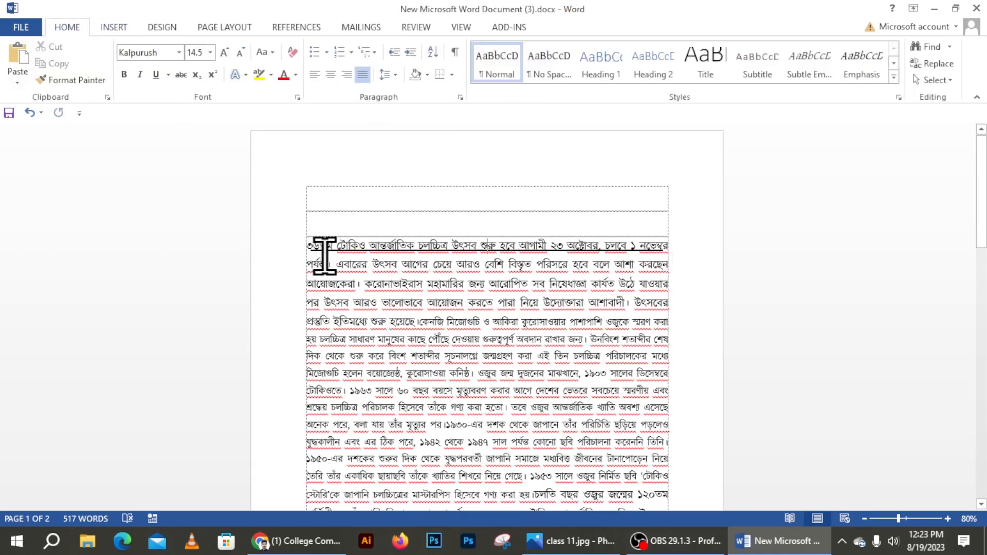
Draw a five-point star about 3.39 inches high and 3.96 inches wide and position it over the upper middle of the text
click(109, 28)
click(199, 67)
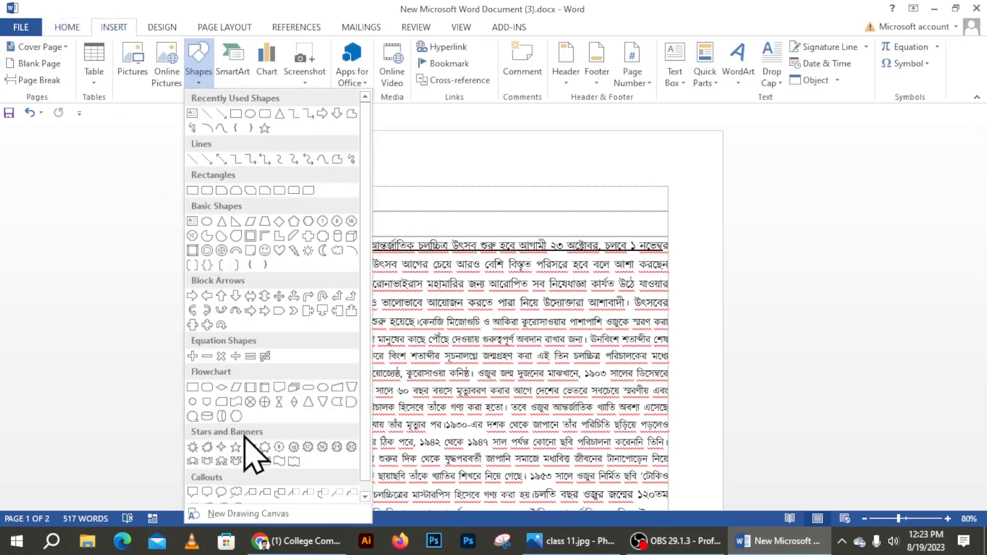
click(236, 451)
mouse_move(370, 224)
mouse_down()
mouse_move(470, 338)
mouse_move(591, 415)
mouse_up()
mouse_move(503, 331)
mouse_down()
mouse_move(469, 322)
mouse_move(478, 313)
mouse_move(465, 332)
mouse_move(472, 293)
mouse_up()
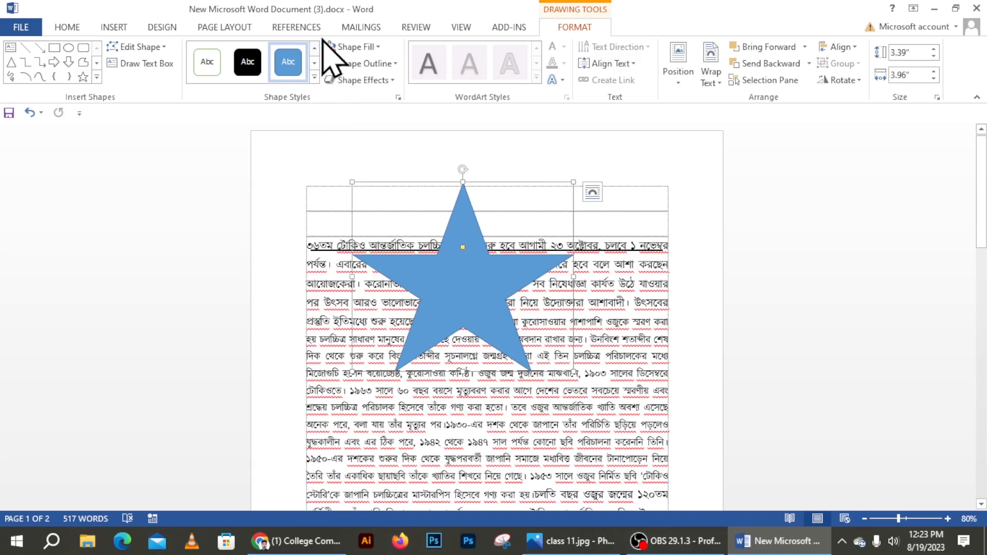
click(378, 47)
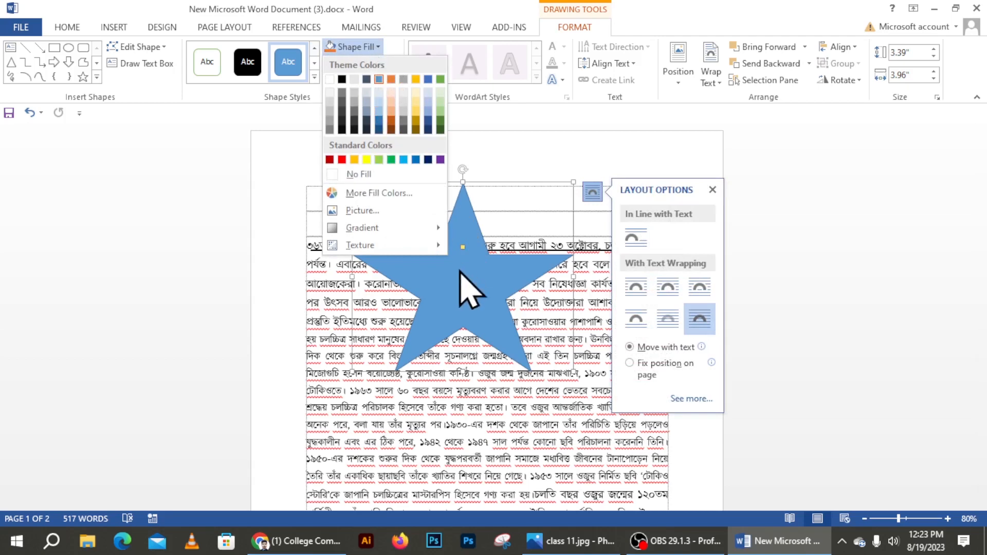
click(490, 294)
drag(489, 293, 493, 273)
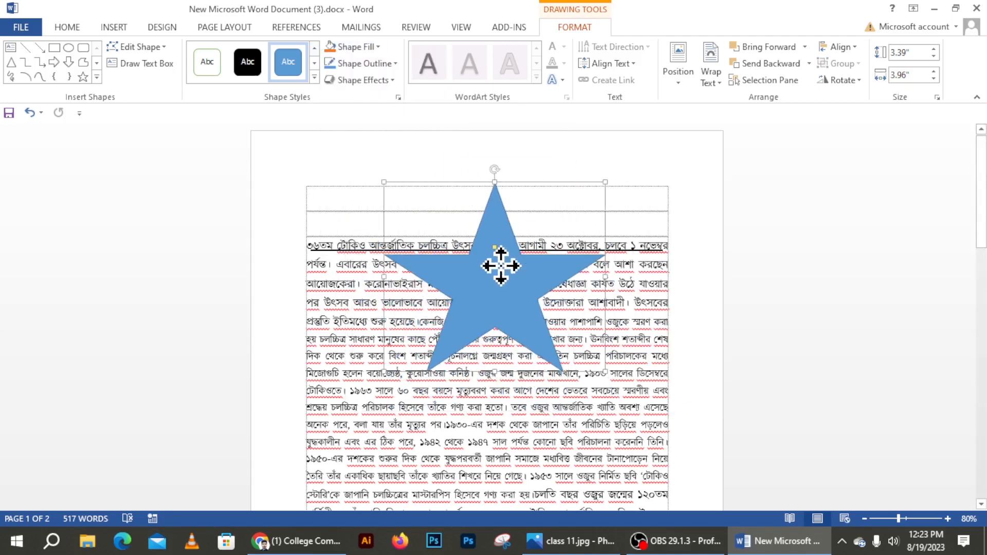
Try standard red, a darker theme blue and a lighter theme green as the star's fill color
click(353, 48)
click(342, 160)
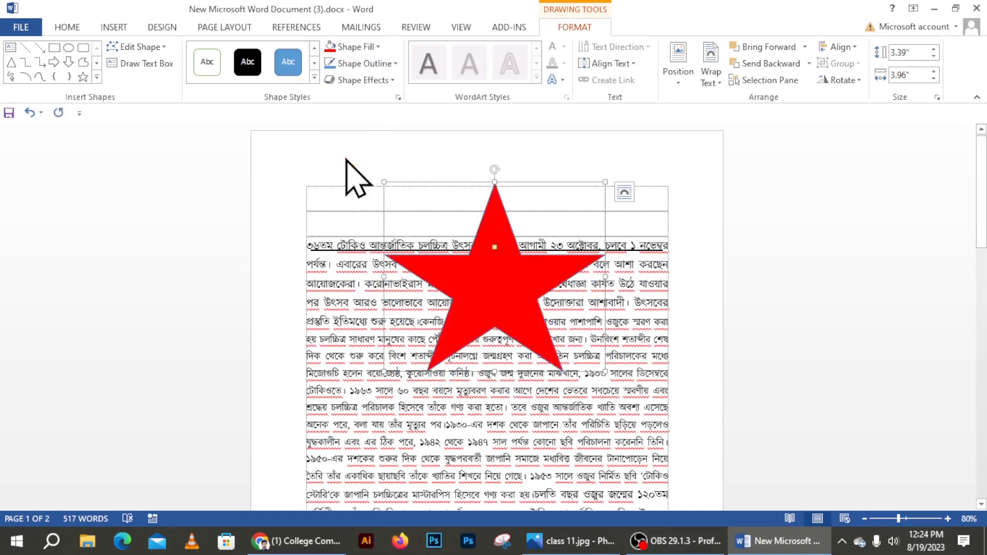
click(362, 49)
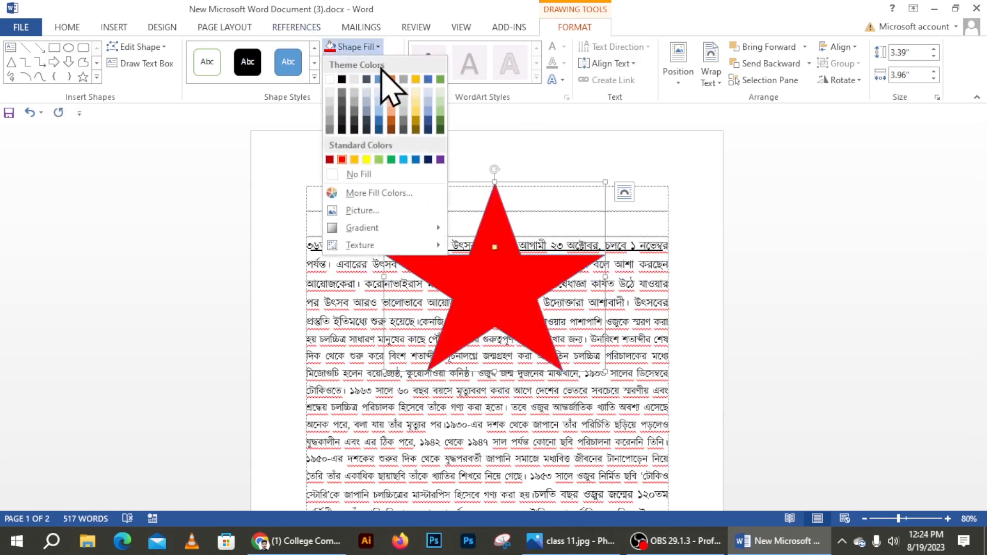
click(378, 121)
click(360, 48)
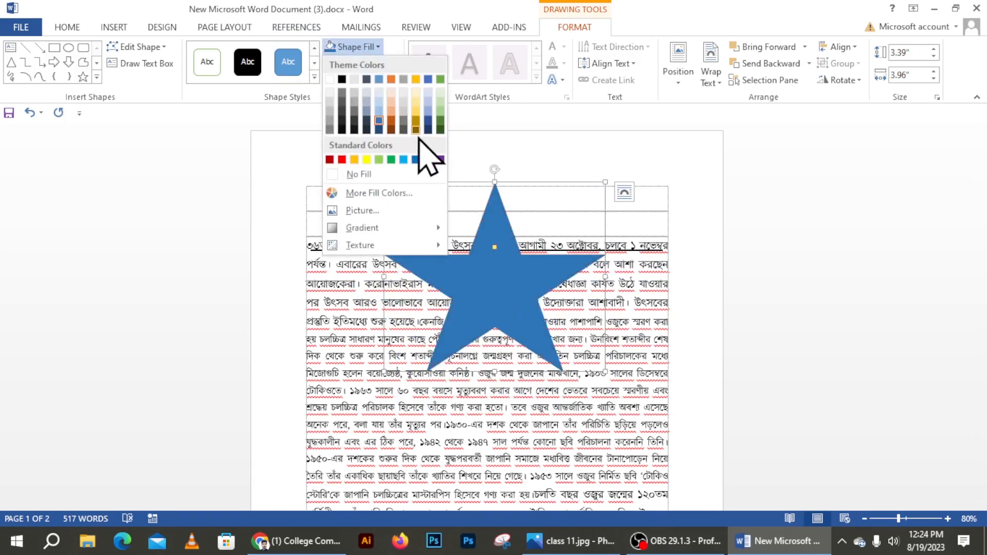
click(438, 114)
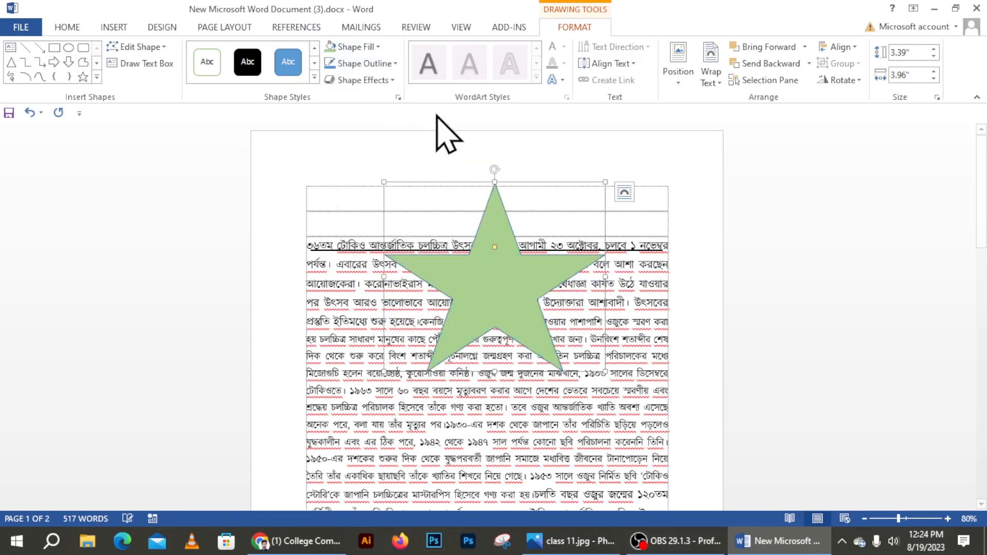
Fill the star with the standard light green color and keep it selected
click(365, 47)
click(379, 159)
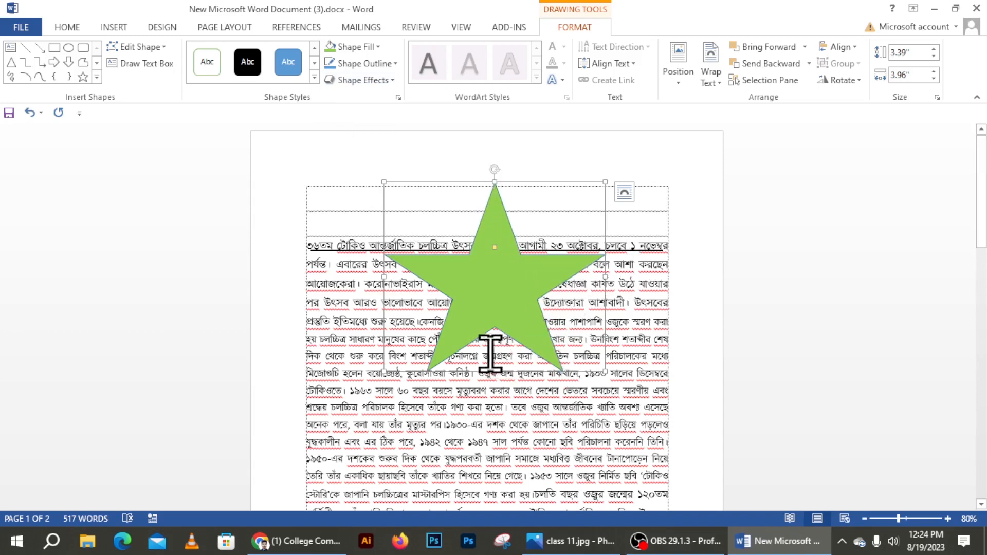
drag(457, 355, 420, 379)
click(483, 269)
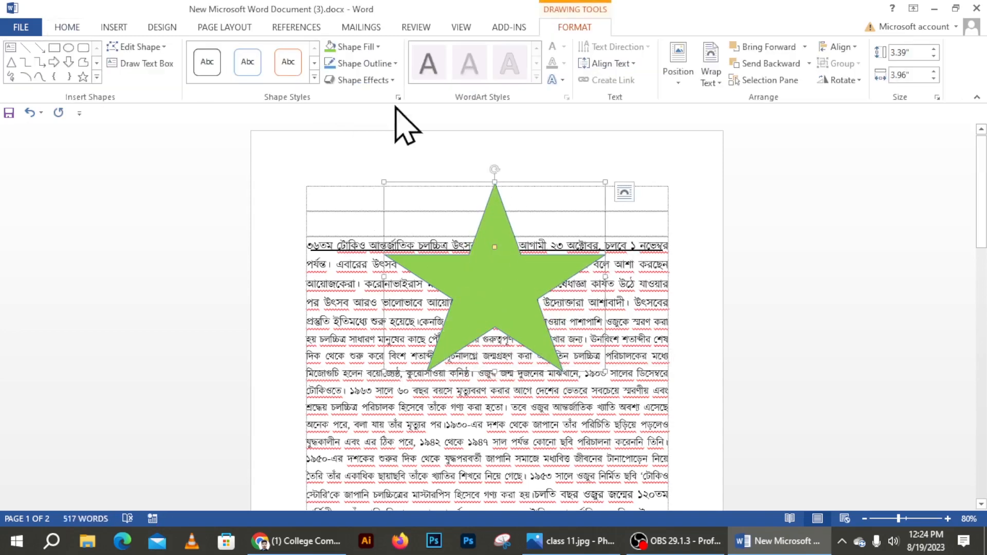
Give the star a thick standard red outline and shift it slightly toward the upper left of the page
click(395, 63)
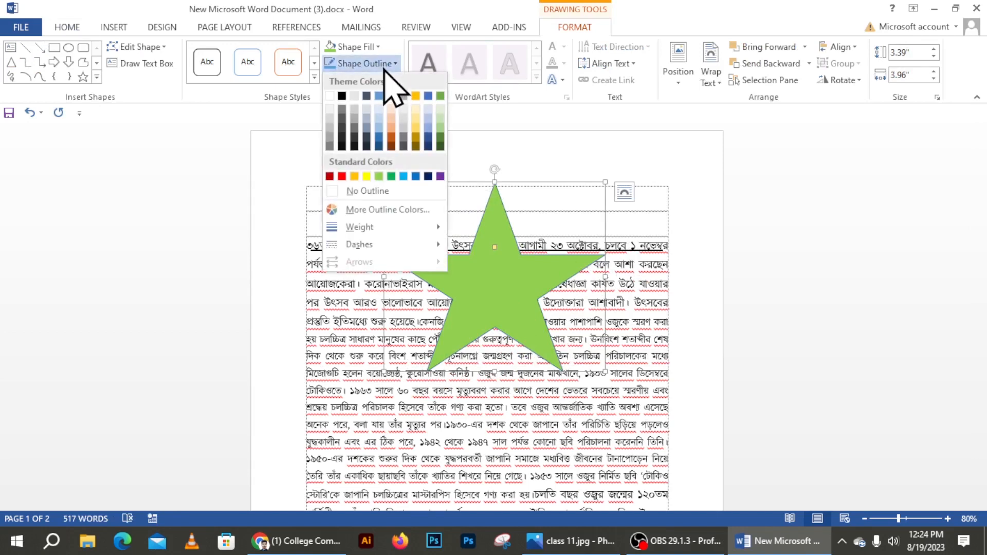
click(342, 176)
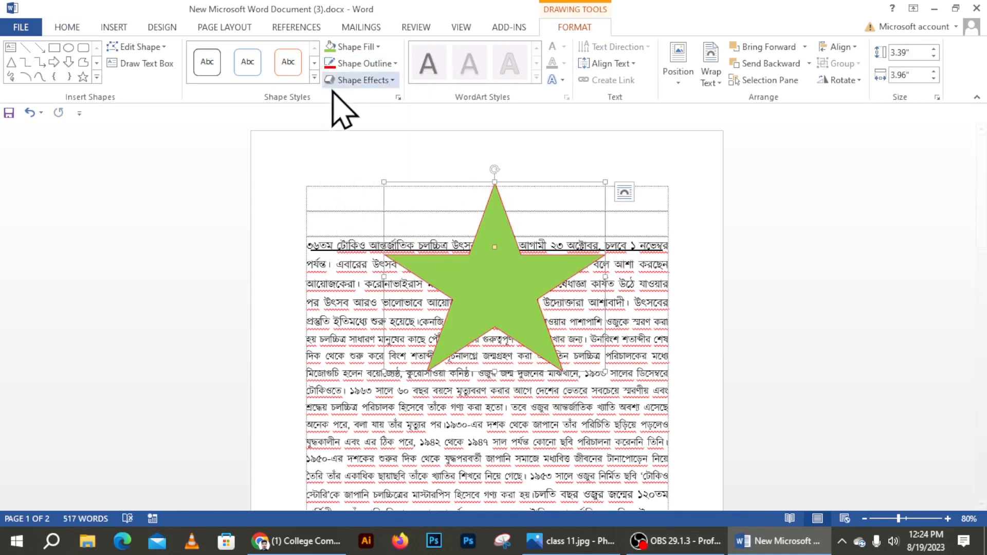
click(393, 64)
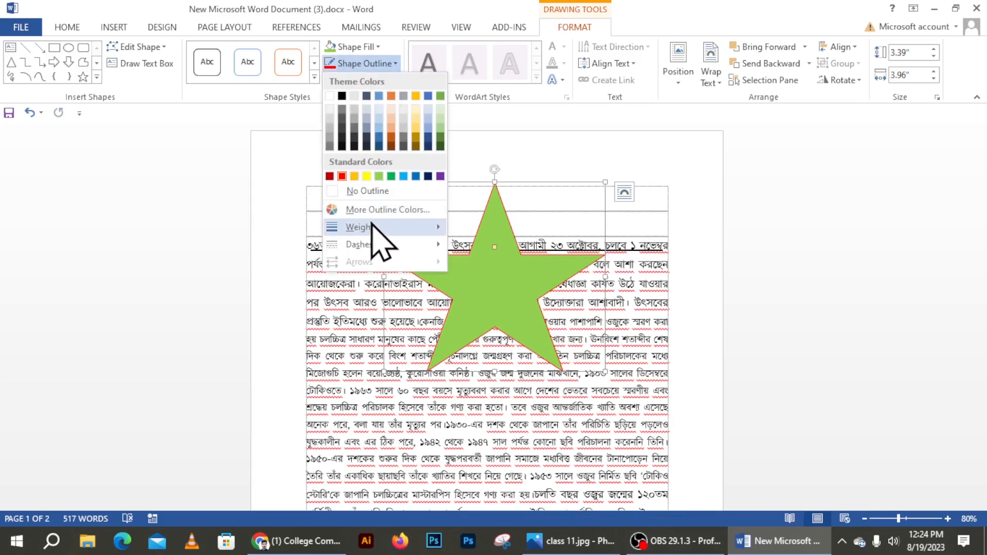
mouse_move(415, 229)
click(514, 355)
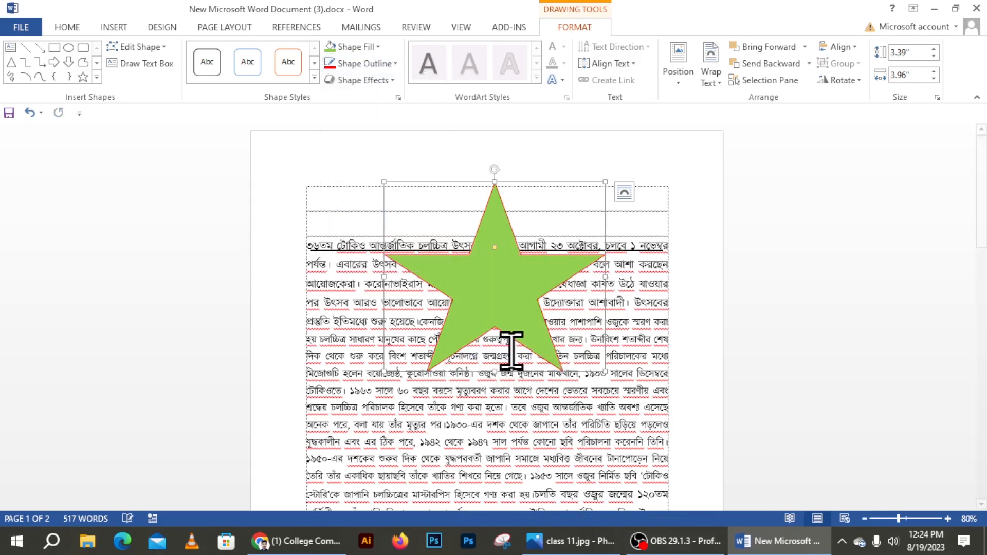
drag(502, 260, 457, 249)
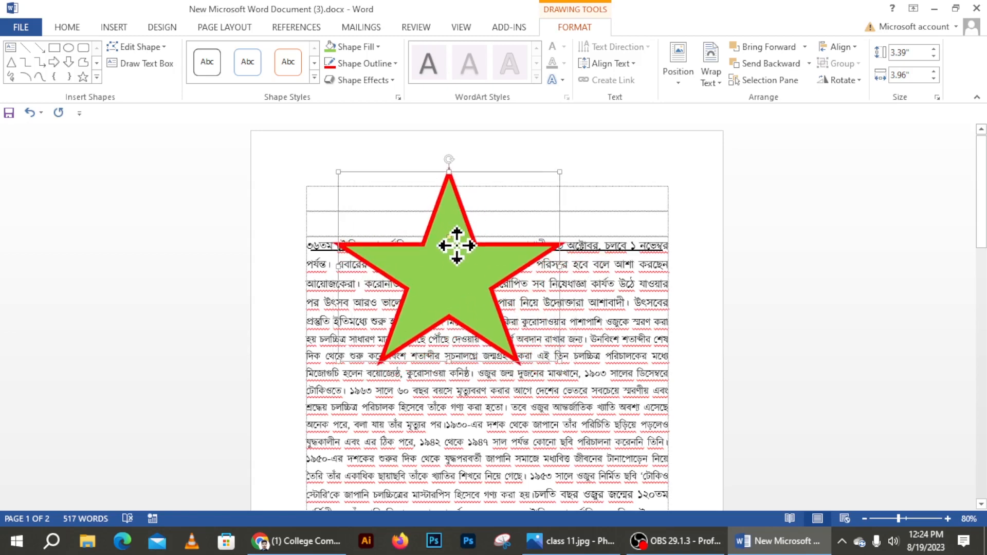
Recolor the star with a black outline and standard green fill, and reposition it slightly lower over the text
click(363, 64)
click(342, 95)
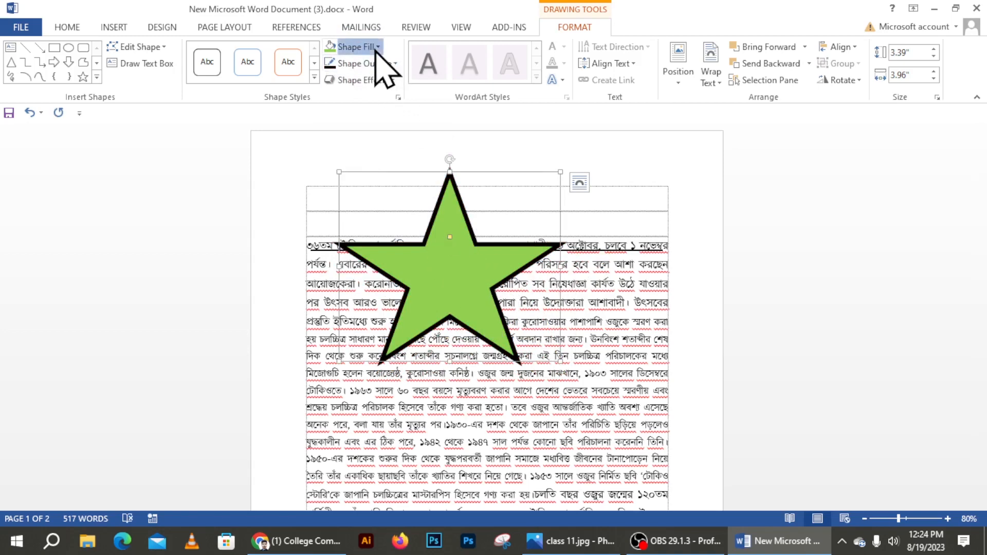
click(364, 46)
click(393, 159)
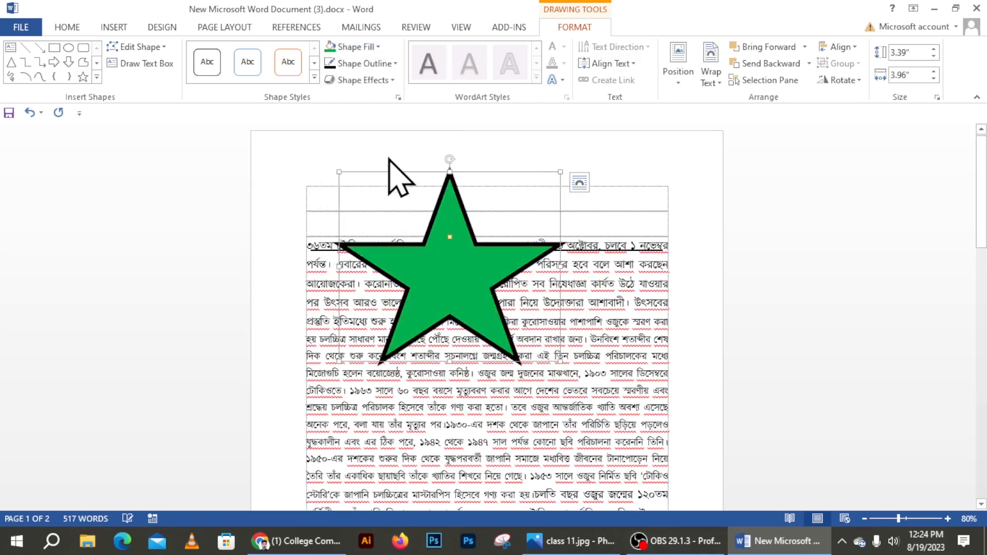
drag(447, 270, 467, 324)
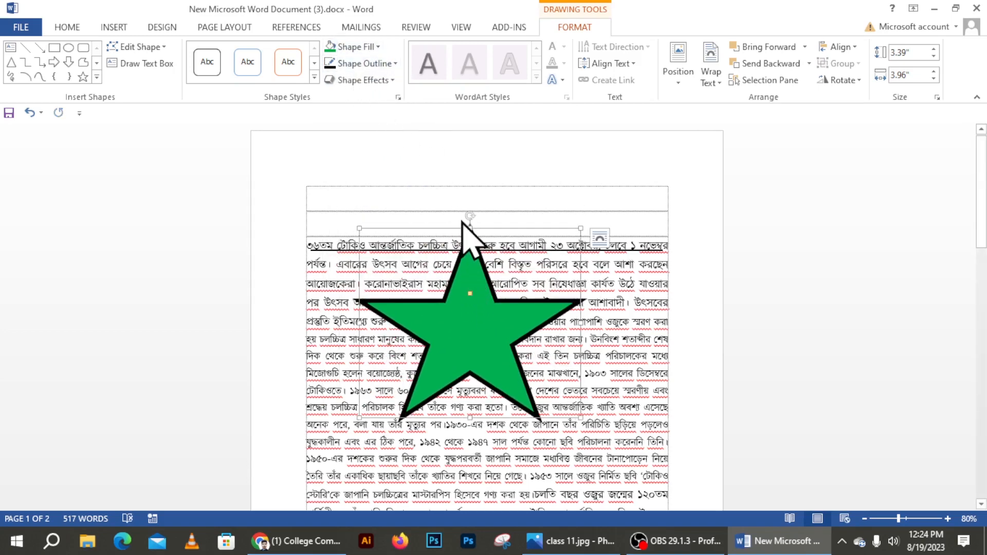
drag(468, 234, 452, 257)
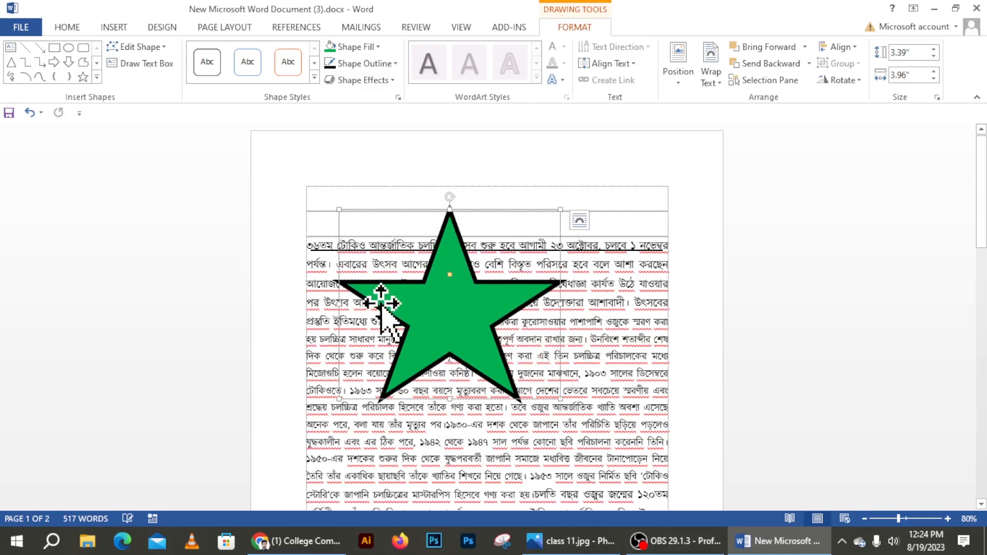
Apply the second preset shape effect in the first row and a shadow to the star
click(355, 83)
mouse_move(360, 106)
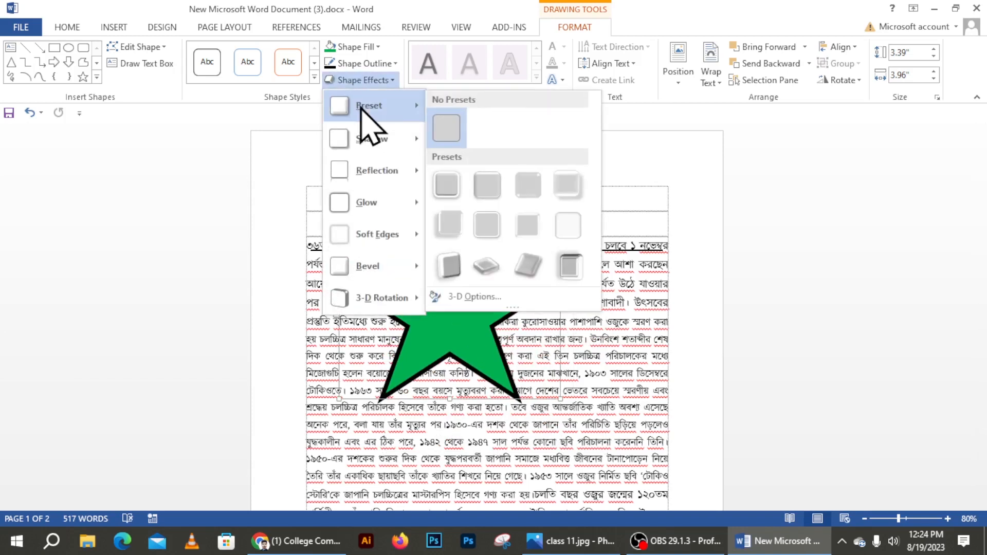
click(486, 186)
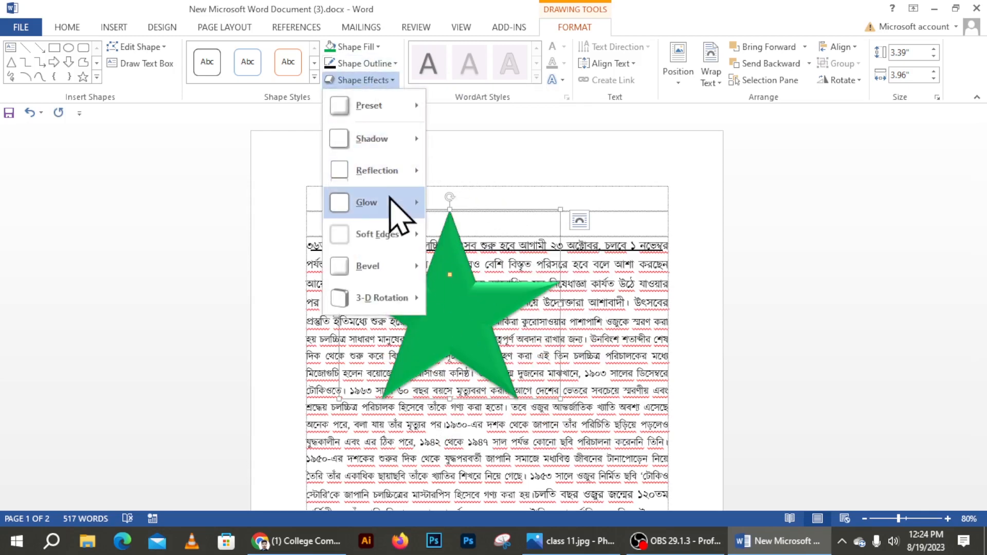
mouse_move(376, 139)
click(486, 284)
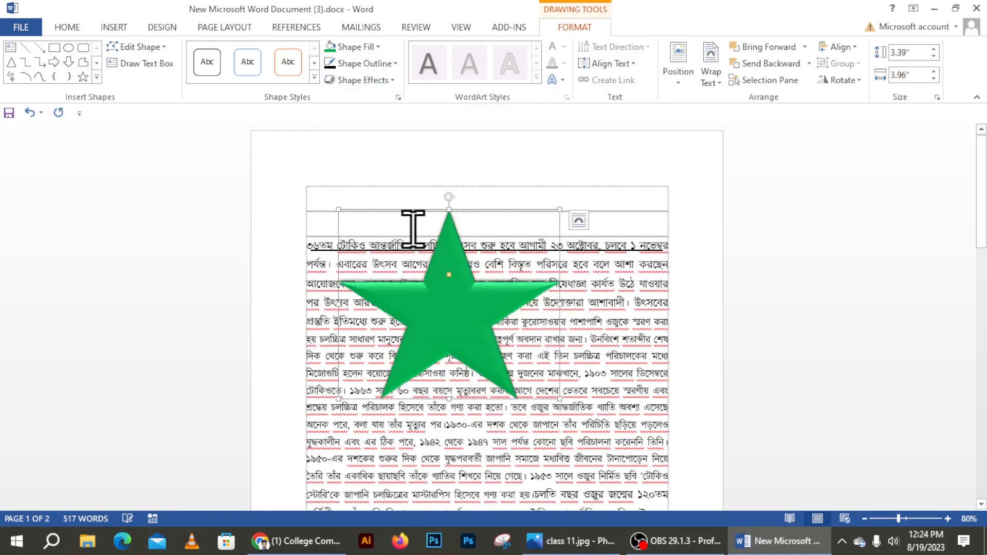
Add the first reflection variation of the second row and the first bevel style to the star
click(379, 81)
mouse_move(371, 181)
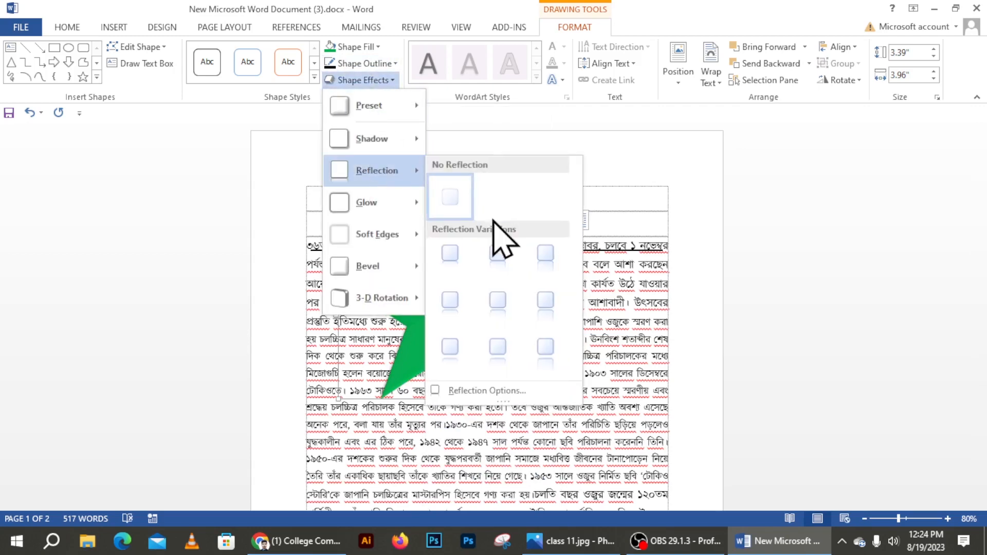
click(459, 309)
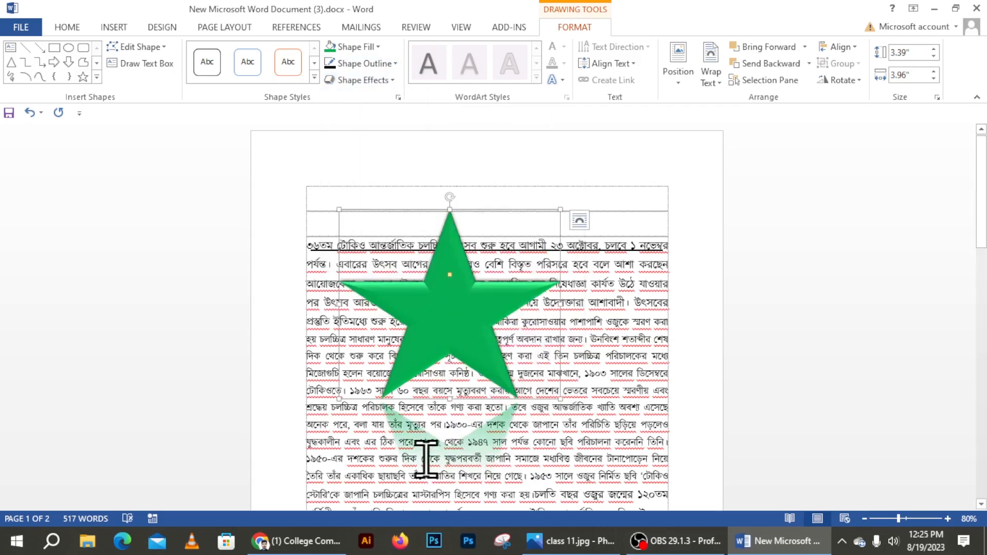
click(373, 80)
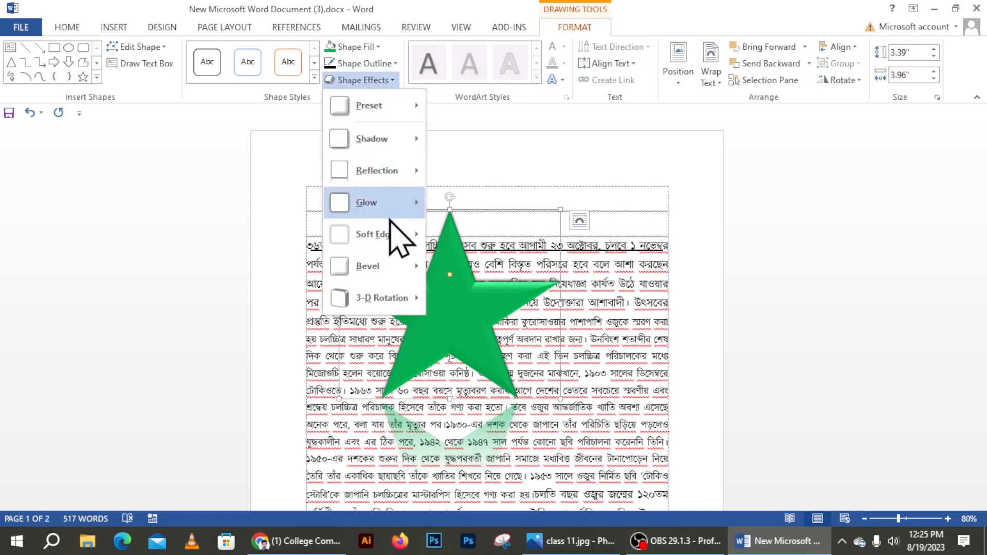
mouse_move(401, 273)
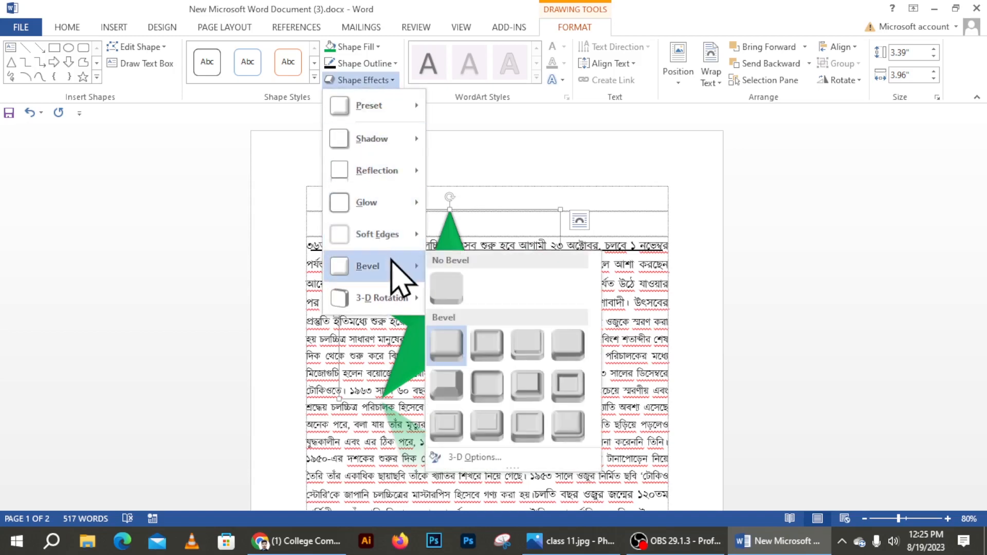
click(460, 355)
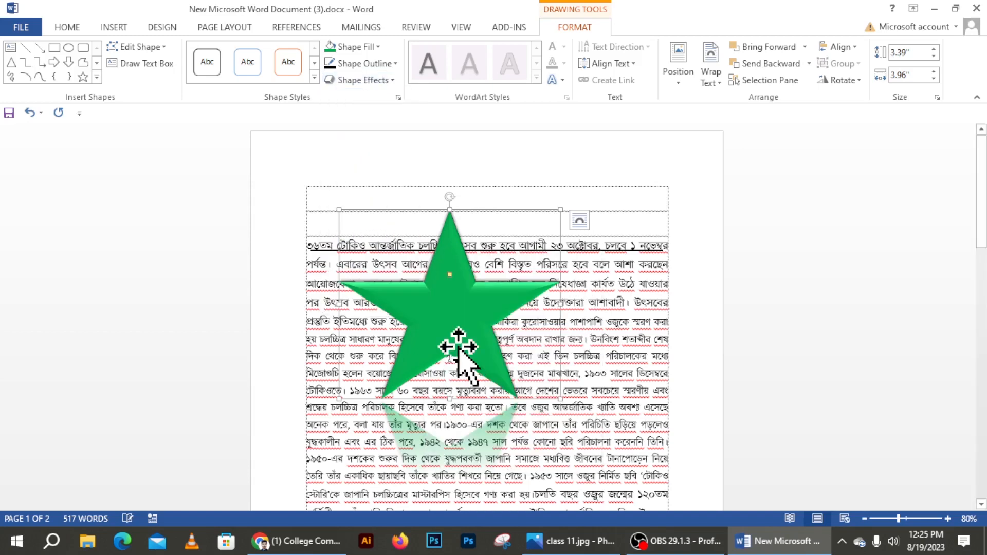
Apply the second parallel 3-D rotation of the second row to the star and move it down into the body text
click(358, 80)
mouse_move(391, 301)
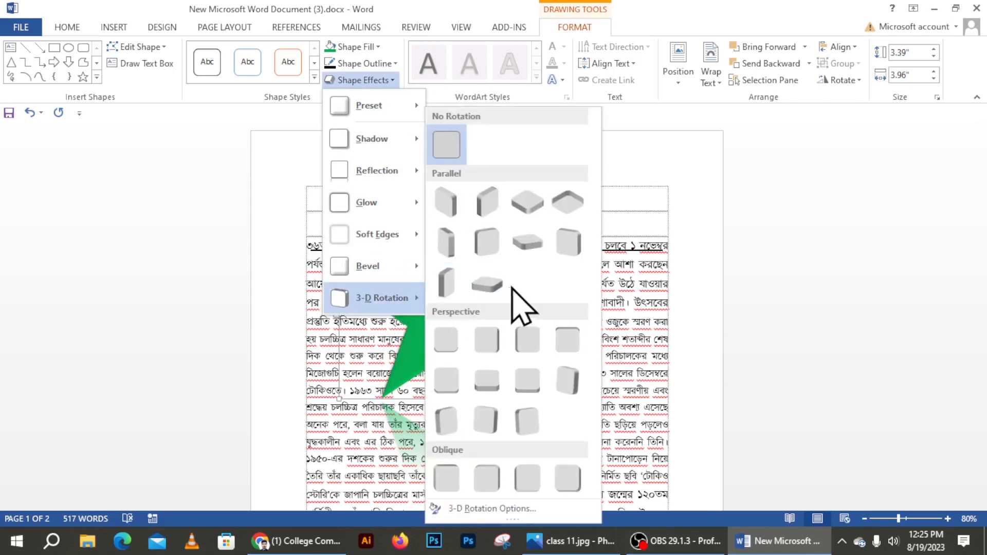
click(493, 256)
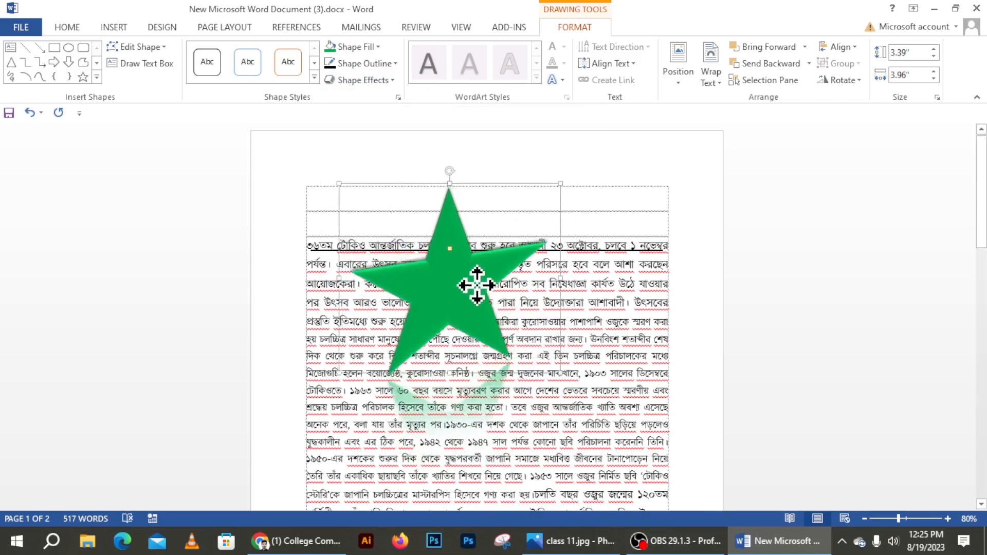
click(364, 63)
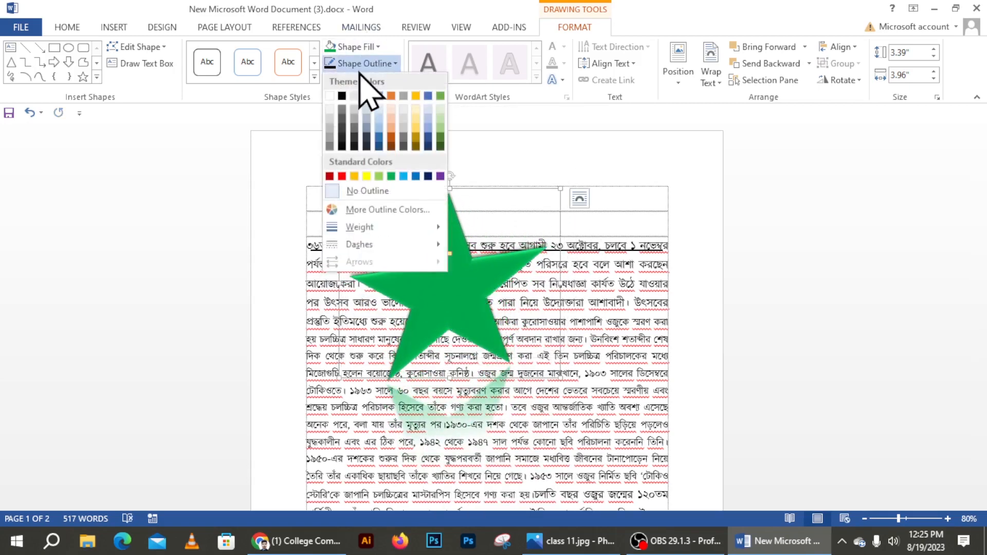
click(268, 161)
drag(444, 300, 480, 355)
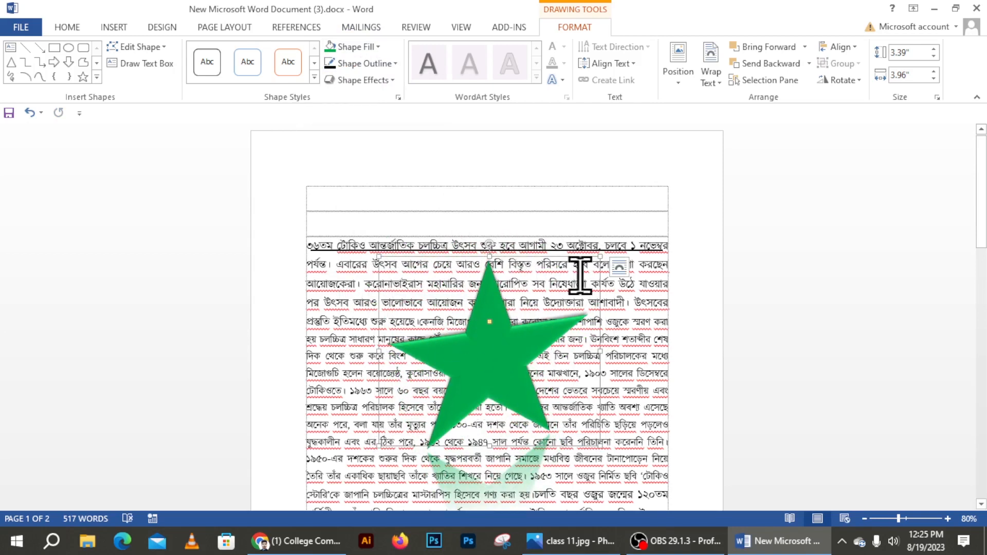
Set the star's text wrapping to Tight and move it slightly lower within the paragraph
click(621, 267)
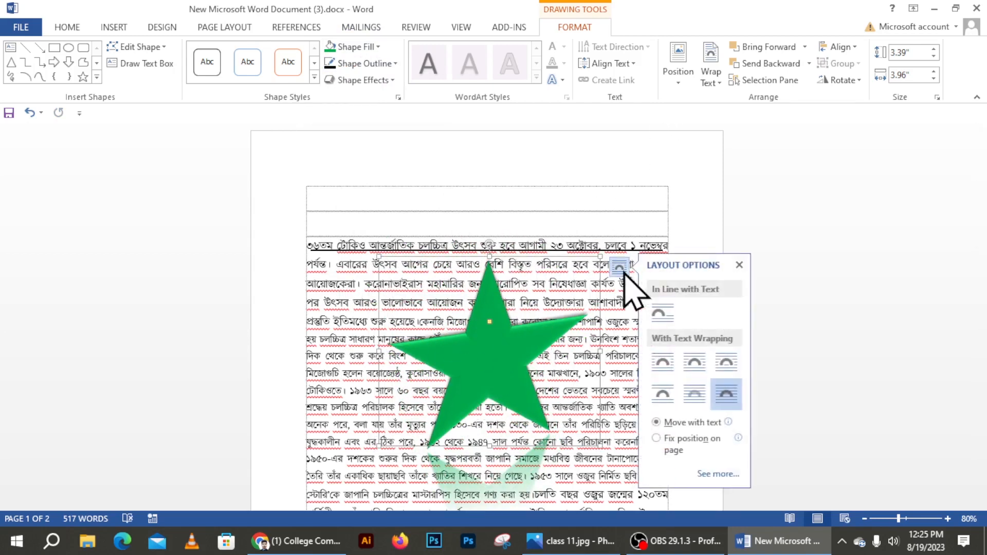
click(711, 68)
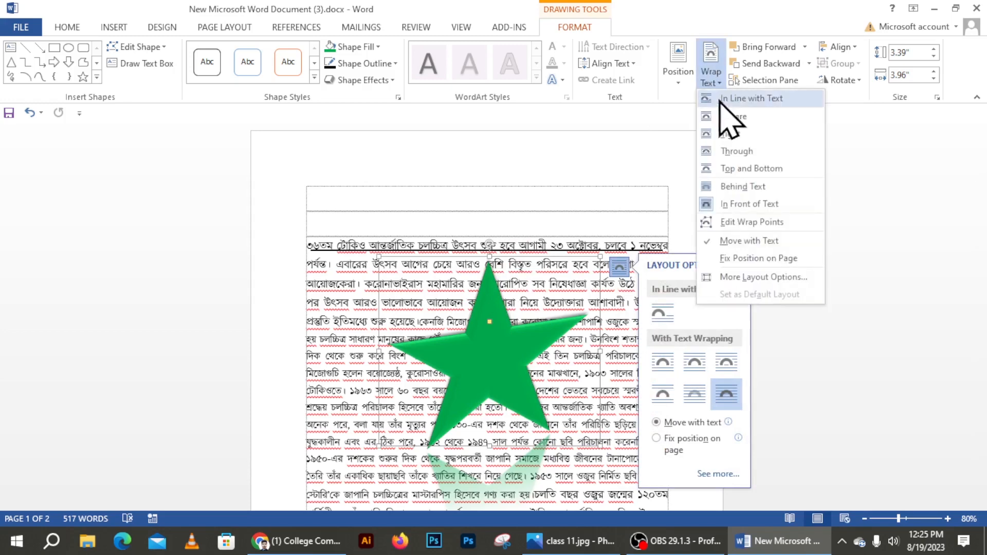
click(733, 134)
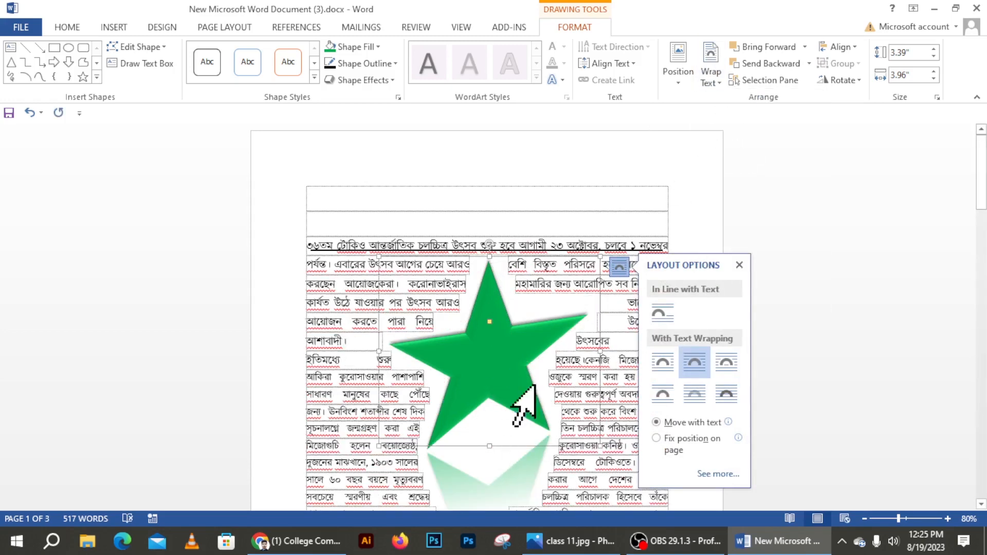
click(739, 265)
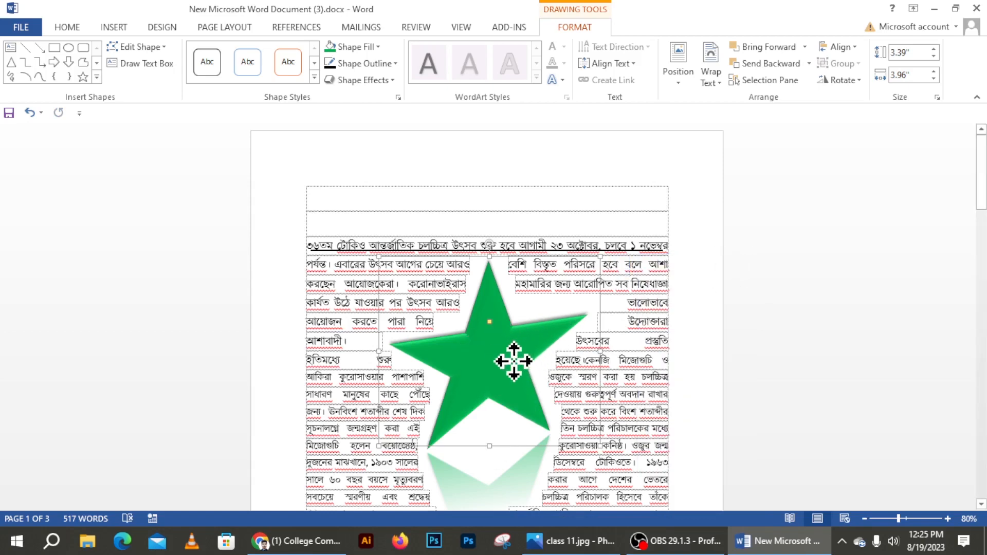
drag(514, 361, 516, 351)
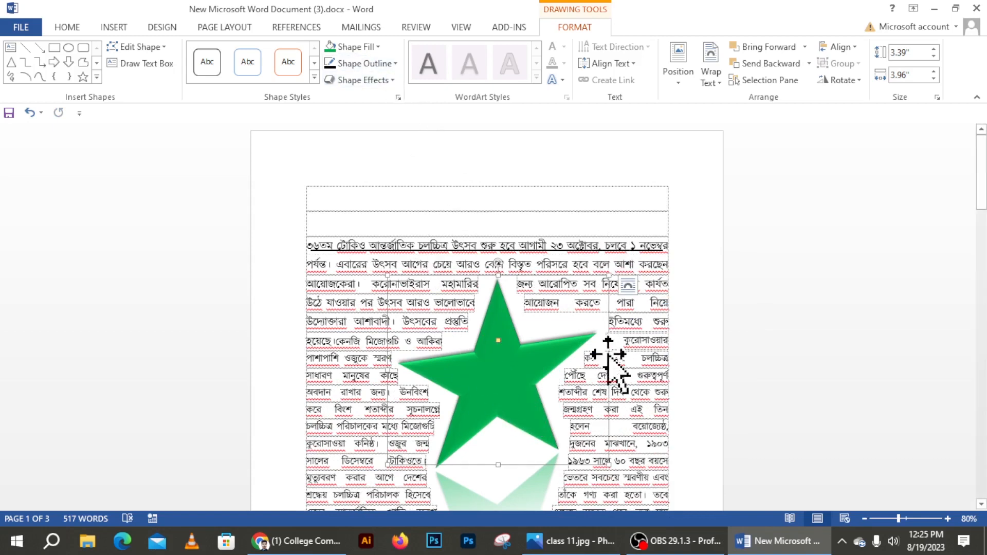
Change the star's text wrapping to Behind Text and deselect it
click(712, 84)
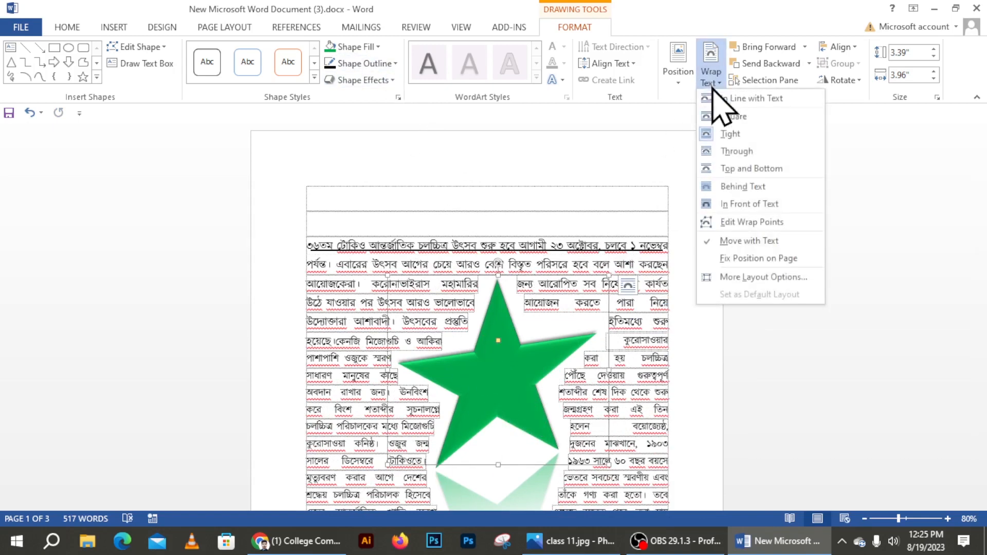
click(743, 187)
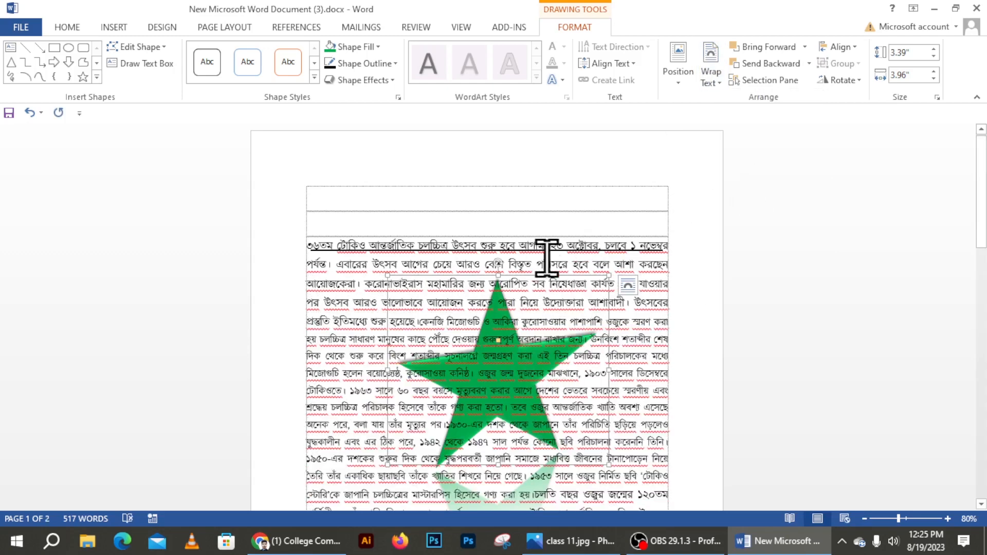
click(577, 221)
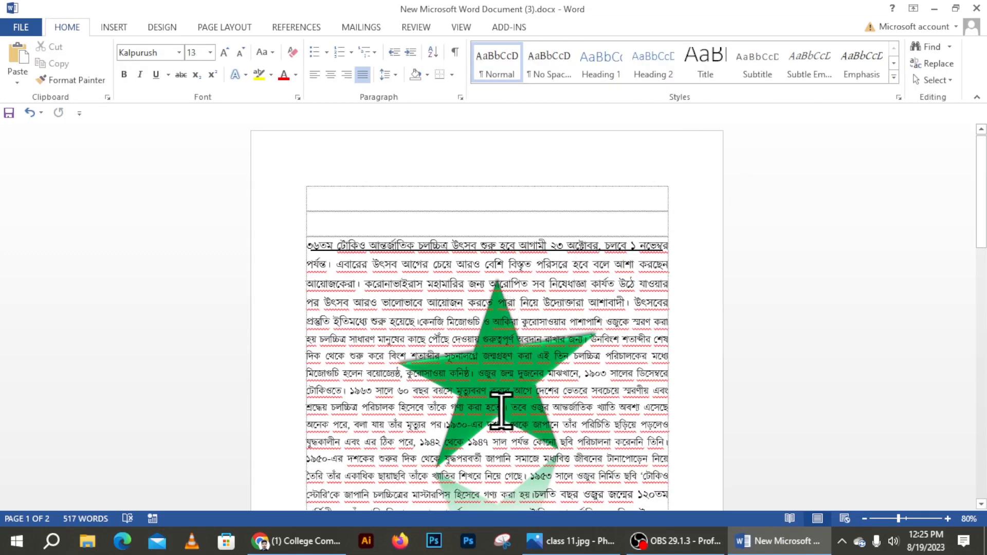
Examine how the text lying over the star behaves by selecting and deselecting several passages of the paragraph
drag(472, 315, 538, 397)
click(538, 394)
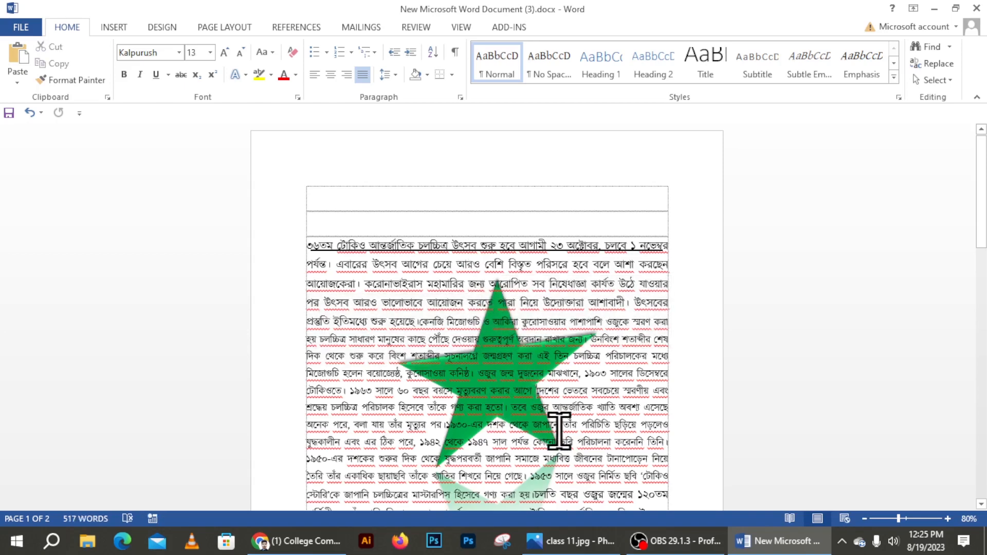
scroll(486, 343, down, 3)
scroll(482, 337, up, 3)
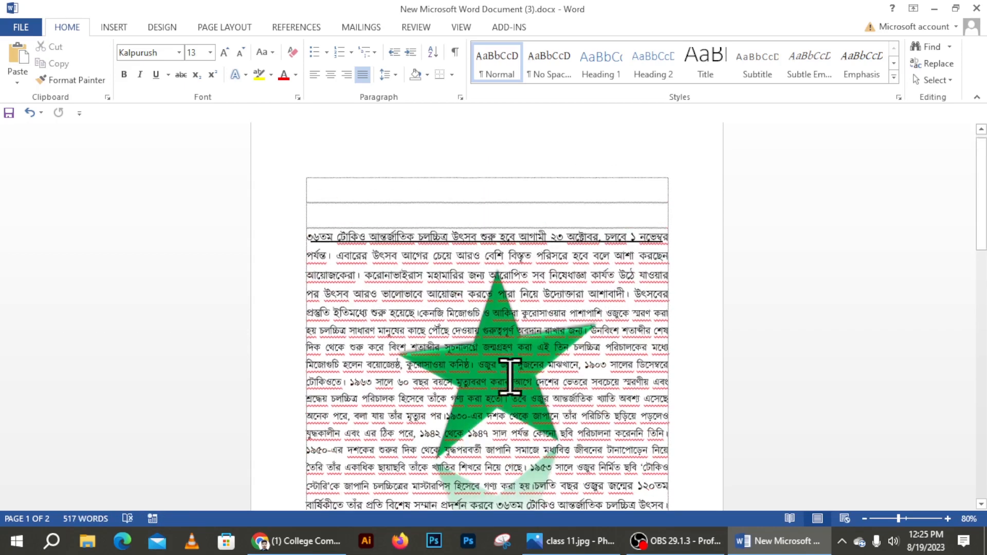
drag(612, 442, 456, 316)
click(502, 319)
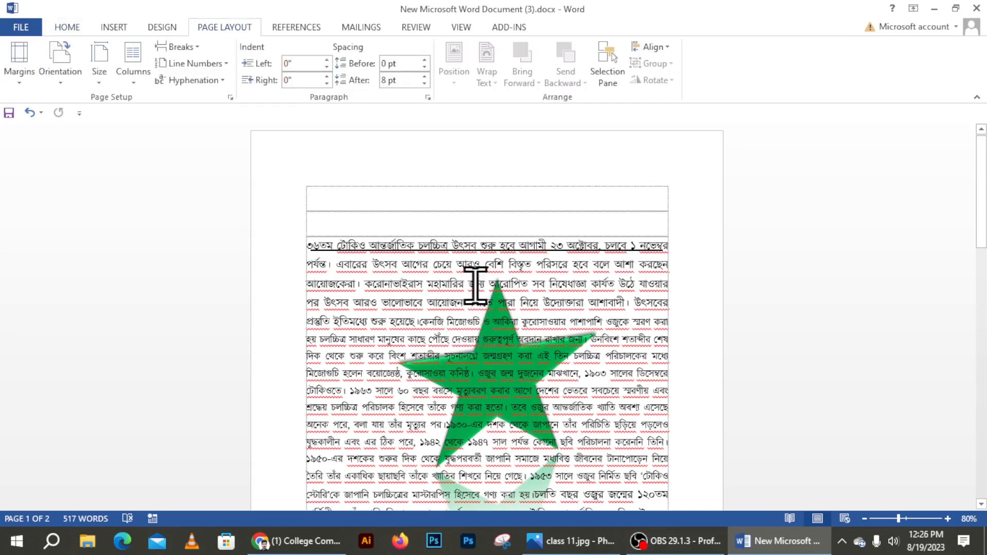
drag(399, 233, 611, 475)
click(568, 389)
drag(475, 292, 601, 461)
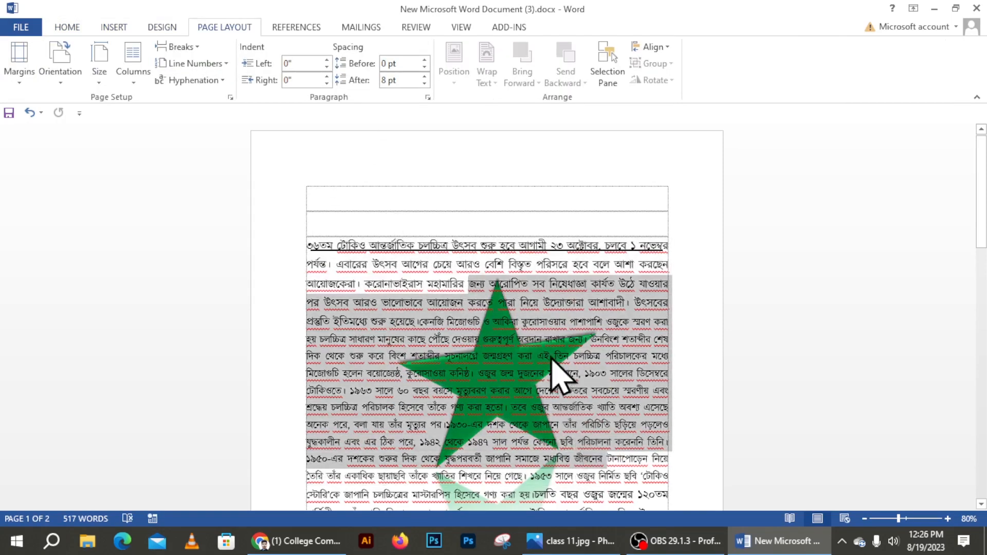
click(549, 360)
click(66, 27)
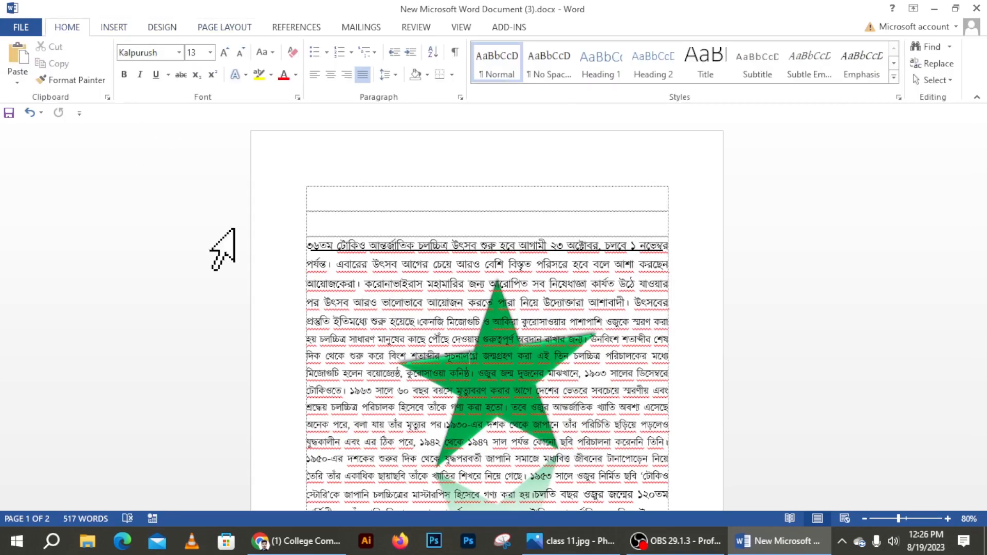
drag(492, 266, 547, 419)
click(528, 389)
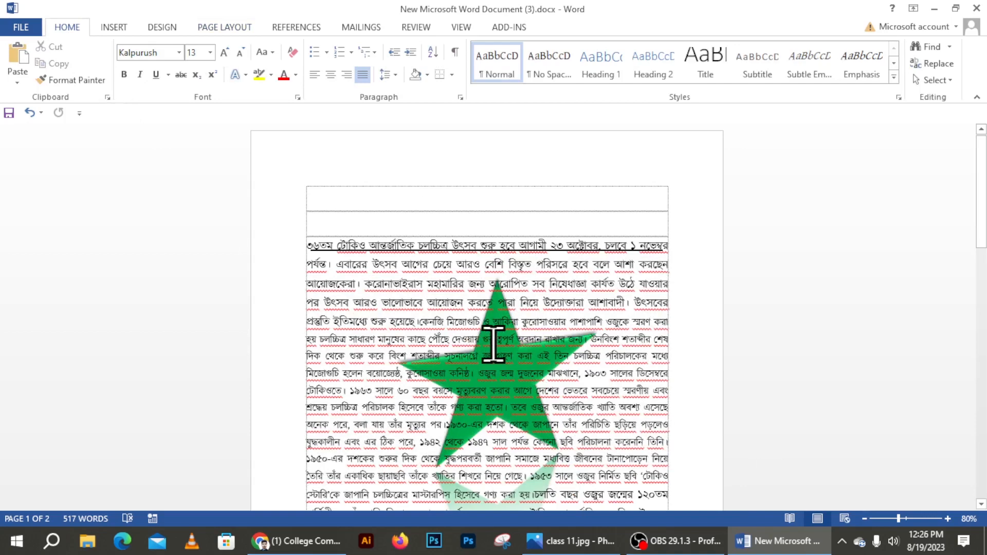
Show the Selection pane, select the star behind the text through it and shrink the star to about 2.86" by 3.34"
scroll(493, 342, down, 3)
scroll(493, 342, up, 3)
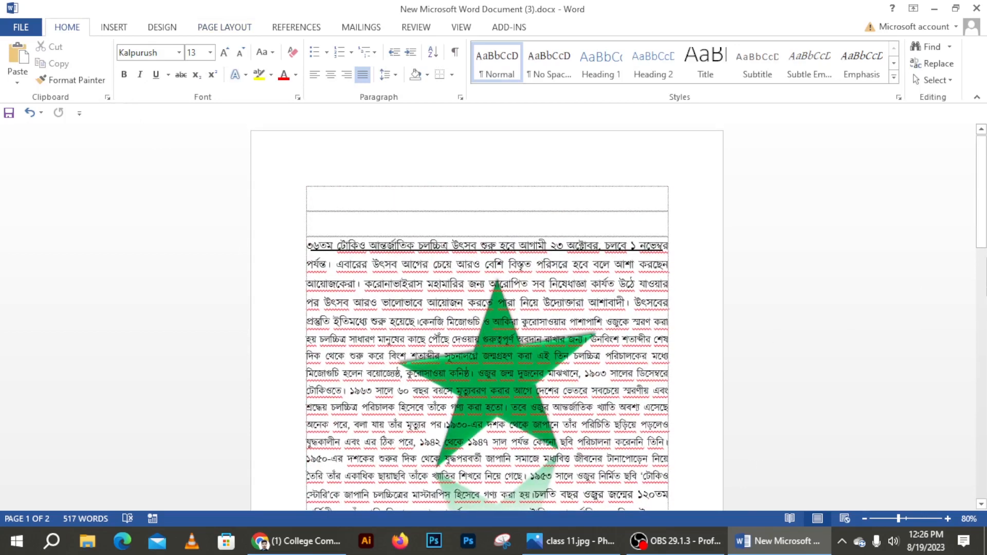
drag(975, 216, 979, 251)
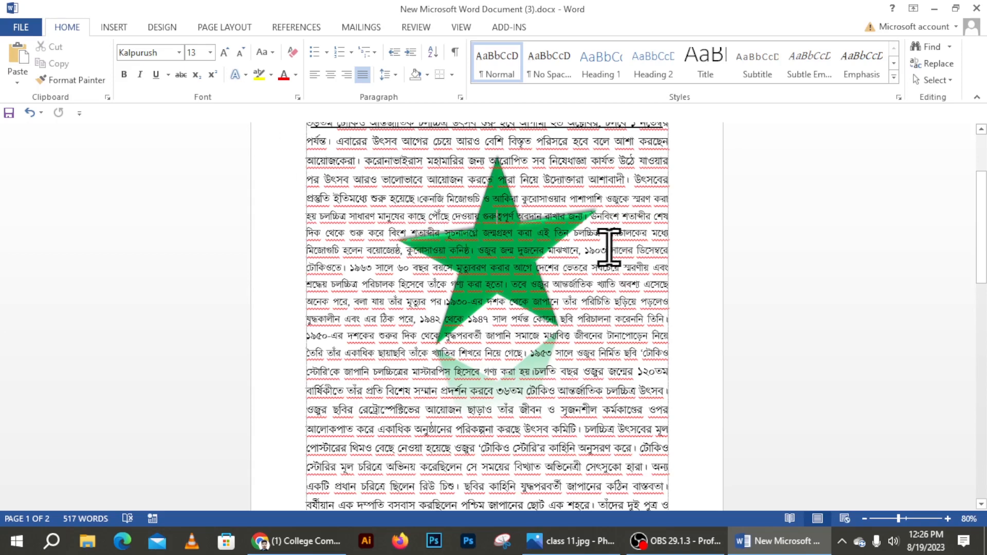
click(225, 27)
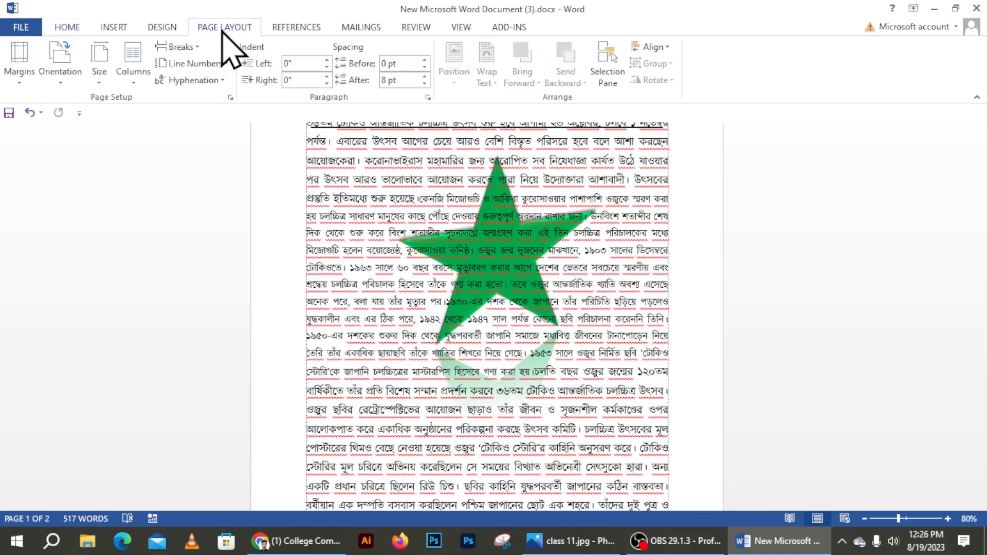
click(609, 77)
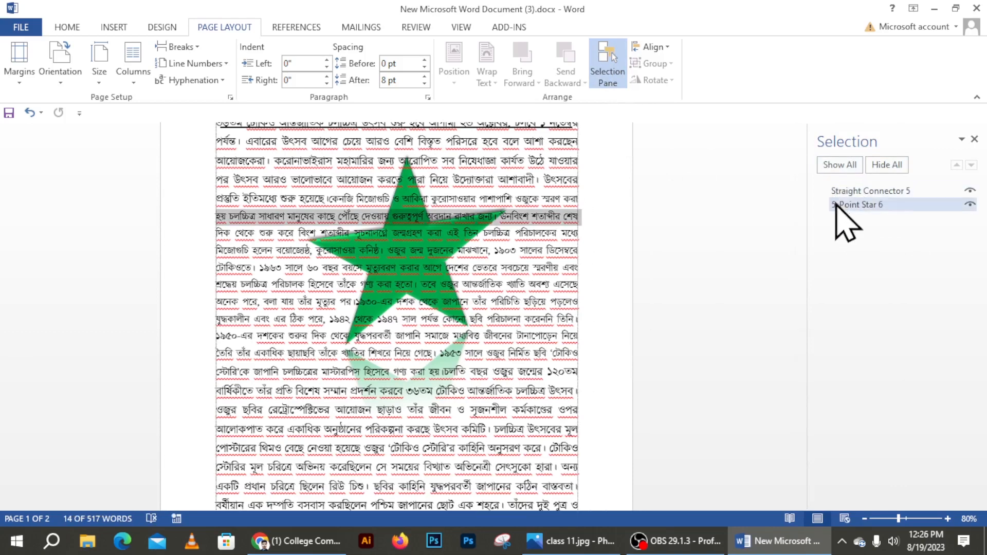
click(866, 204)
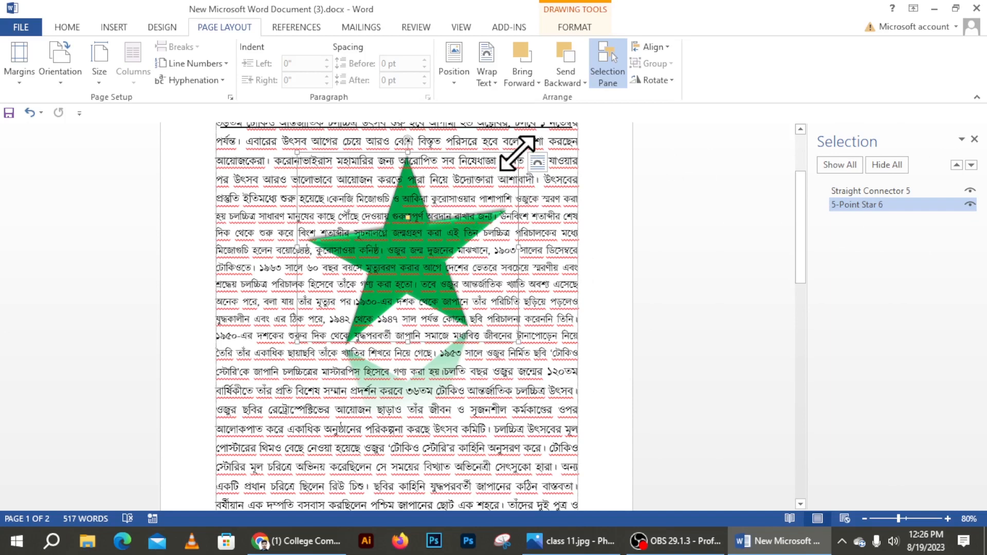
drag(517, 152, 483, 183)
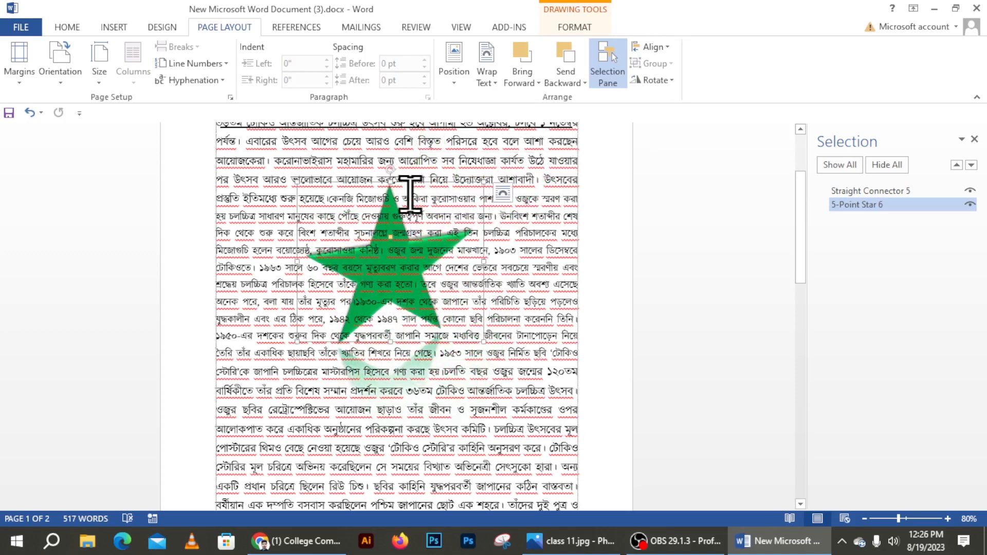
Delete the star, undo the deletion and deselect the star
key(Delete)
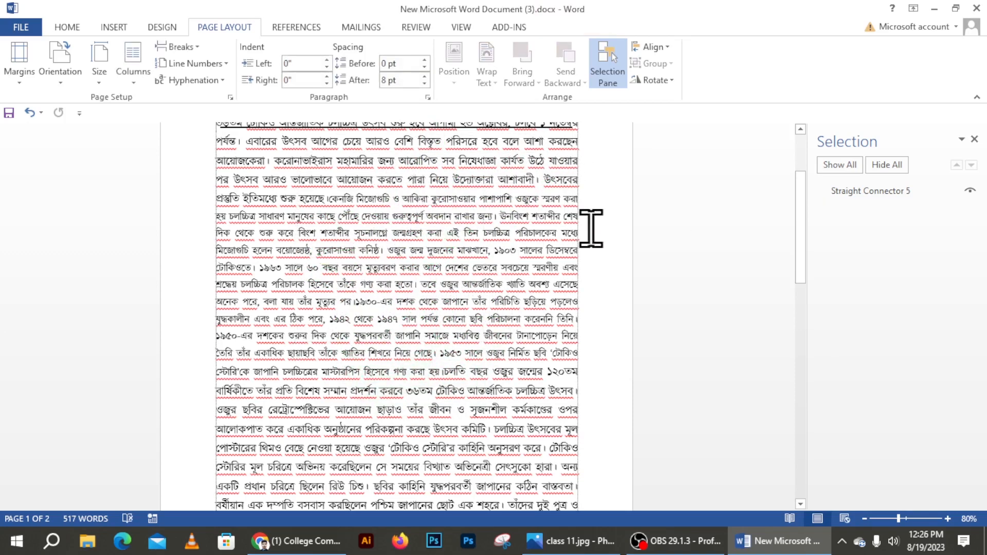
key(ctrl+z)
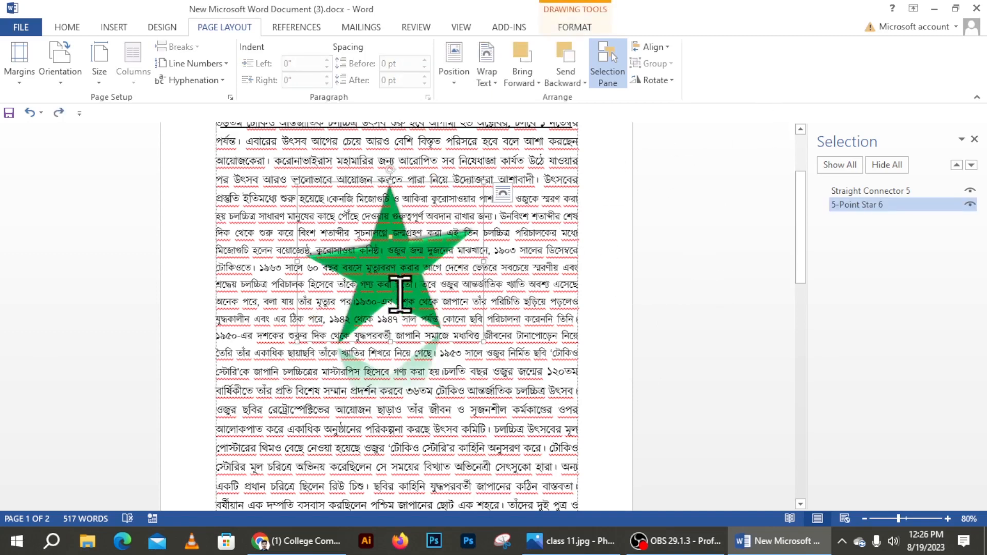
click(411, 249)
Add seven blank lines above the document's first line of text
scroll(391, 298, up, 3)
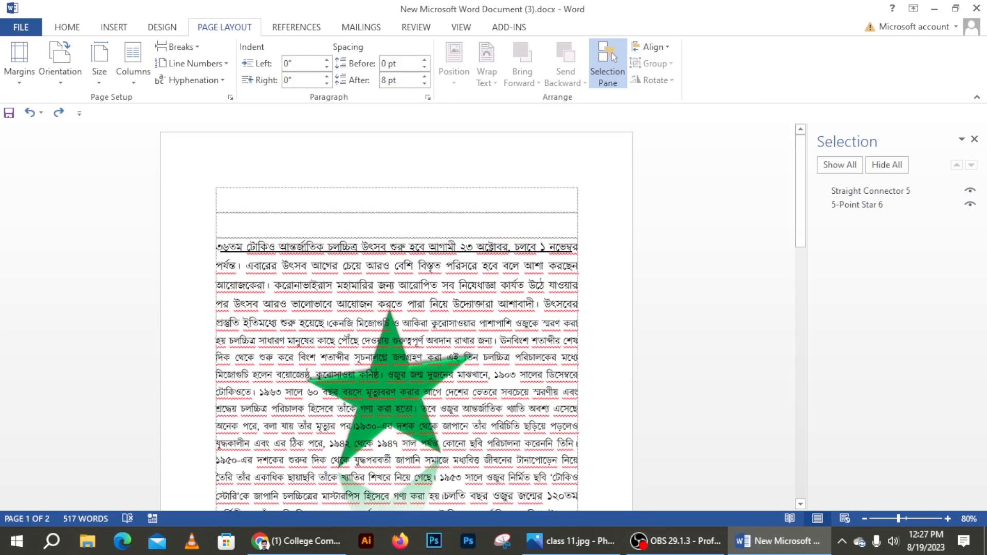
key(Return)
key(Return)
key(Return)
key(Return)
key(Return)
click(75, 28)
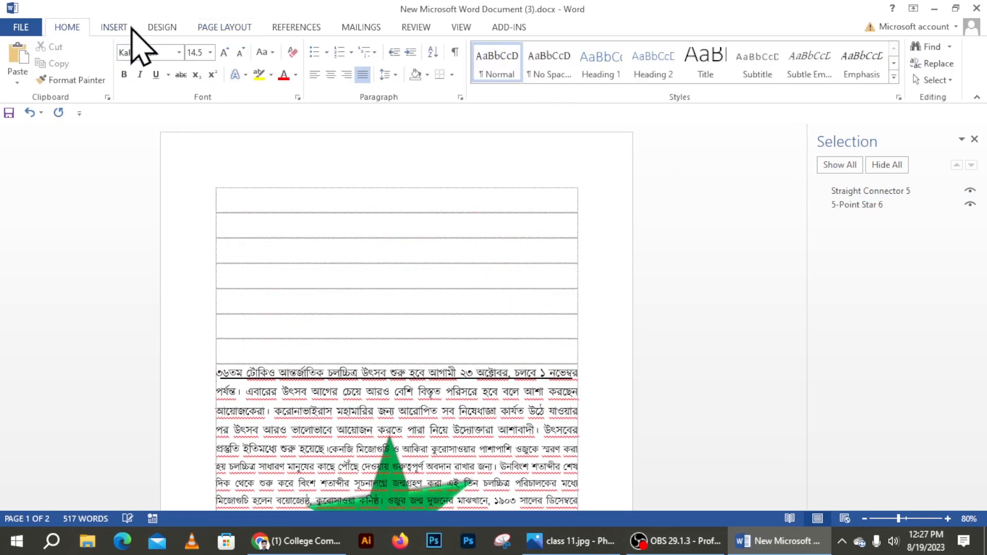
click(124, 28)
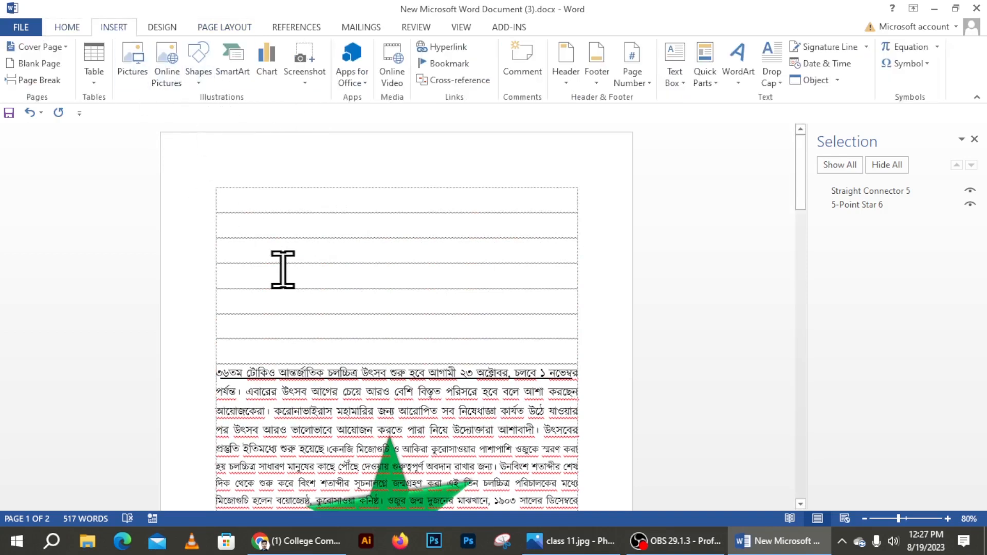
key(Return)
key(Return)
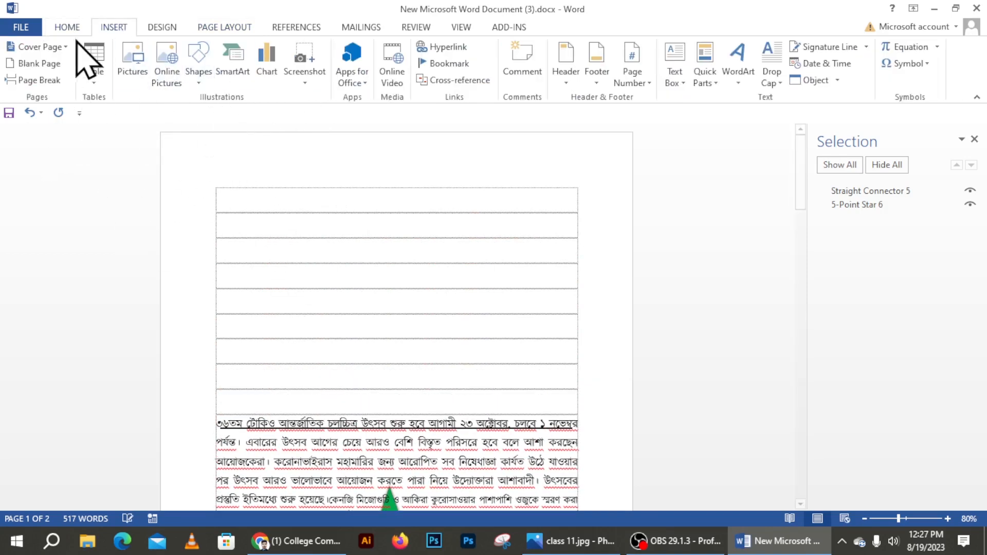
Draw a rectangle about 2.04" high and 8.48" wide across the top of the page and fill it with light orange
click(208, 69)
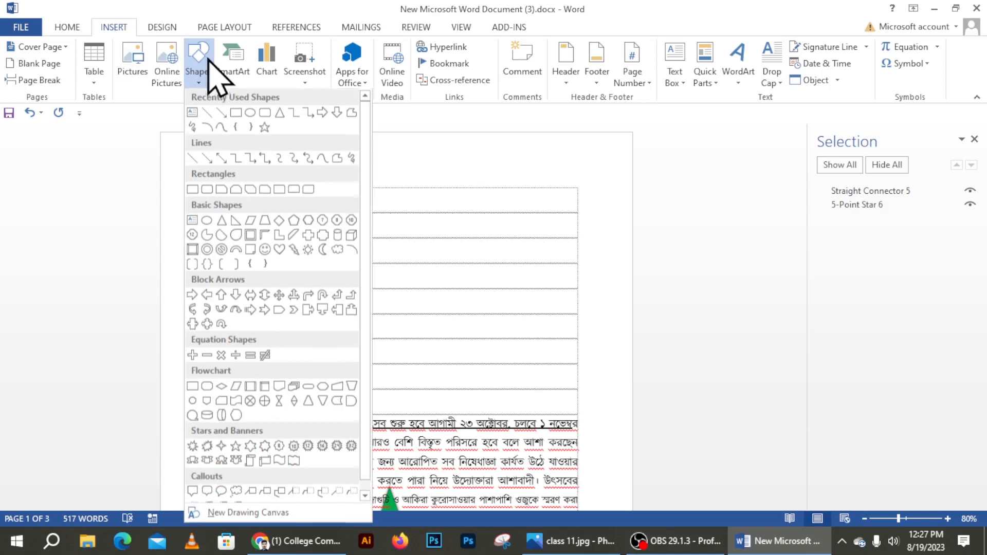
click(230, 114)
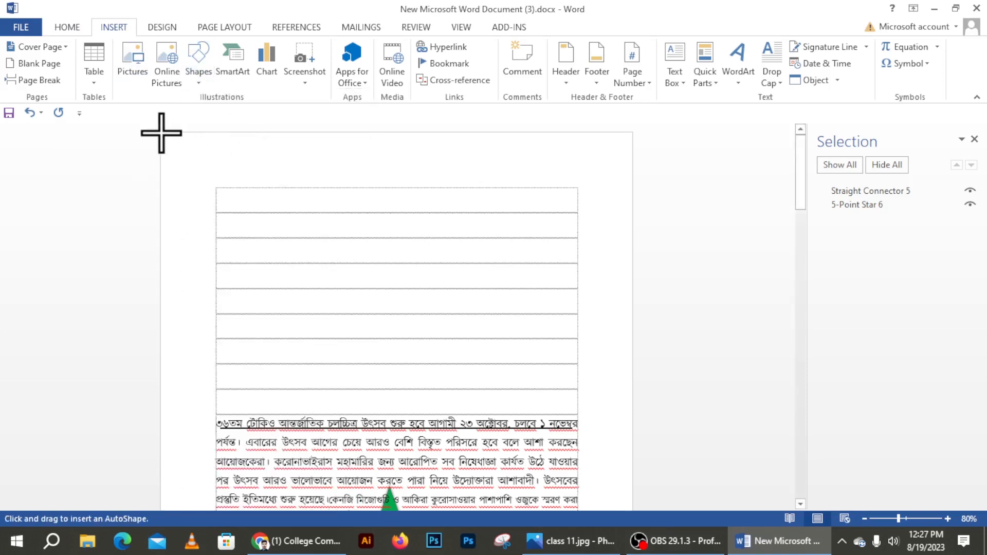
drag(161, 133, 633, 246)
click(363, 47)
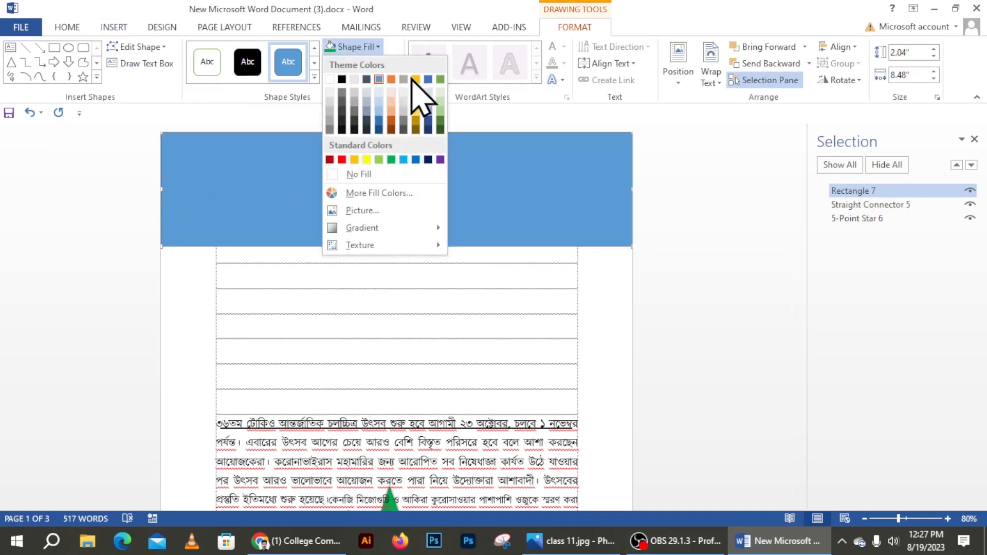
click(391, 100)
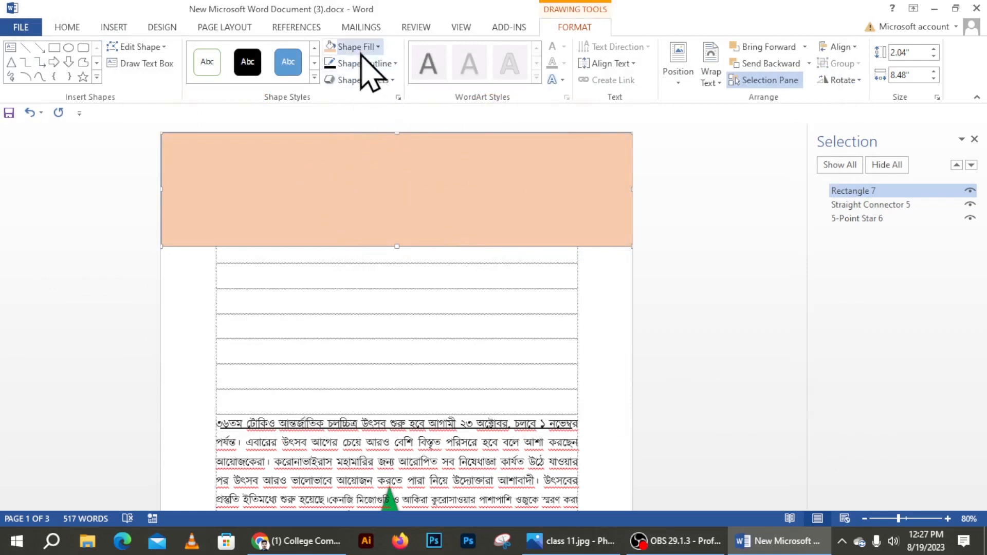
Fill the rectangle with the picture wp12612220-summer-swing-wallpapers.jpg from Downloads and move the rectangle slightly lower
click(361, 49)
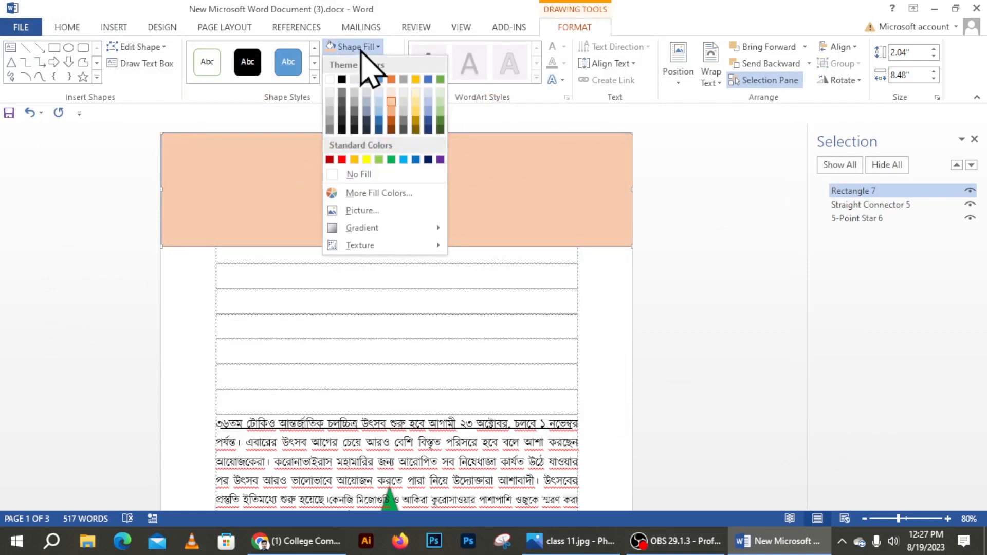
click(374, 212)
click(370, 219)
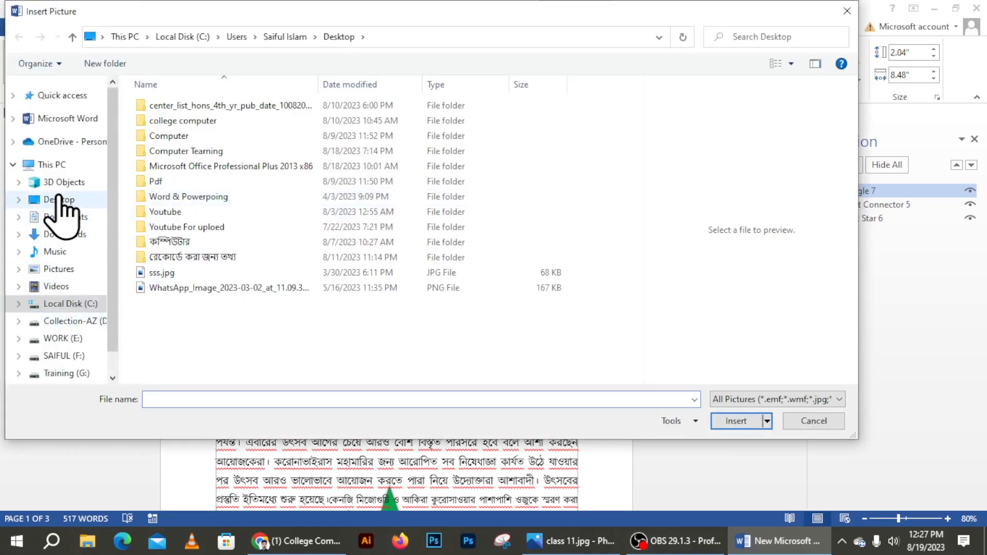
click(59, 199)
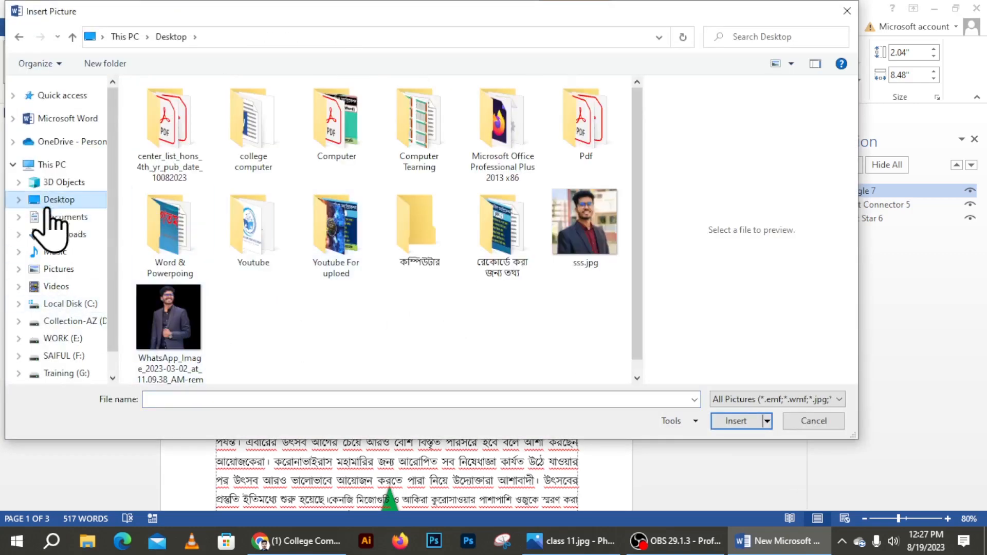
click(58, 234)
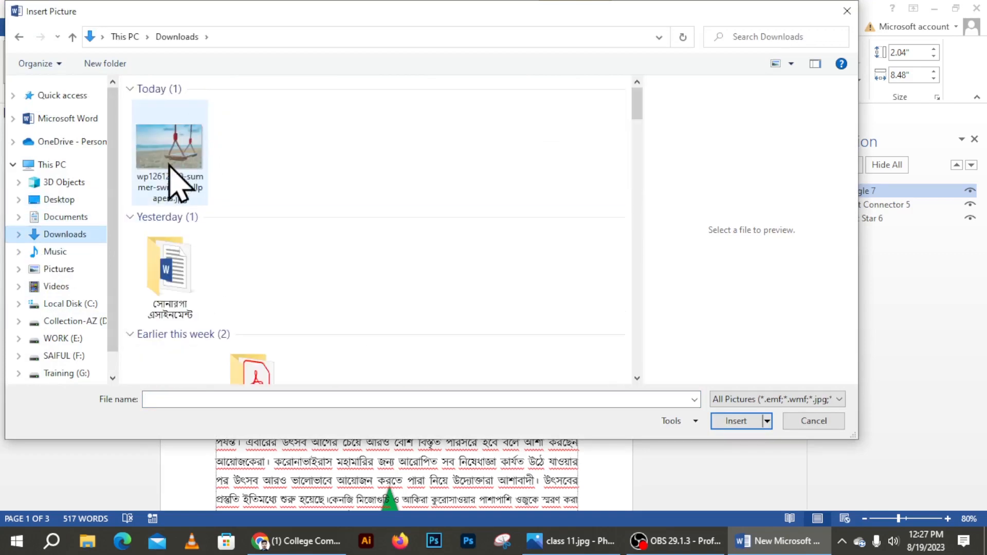
click(172, 154)
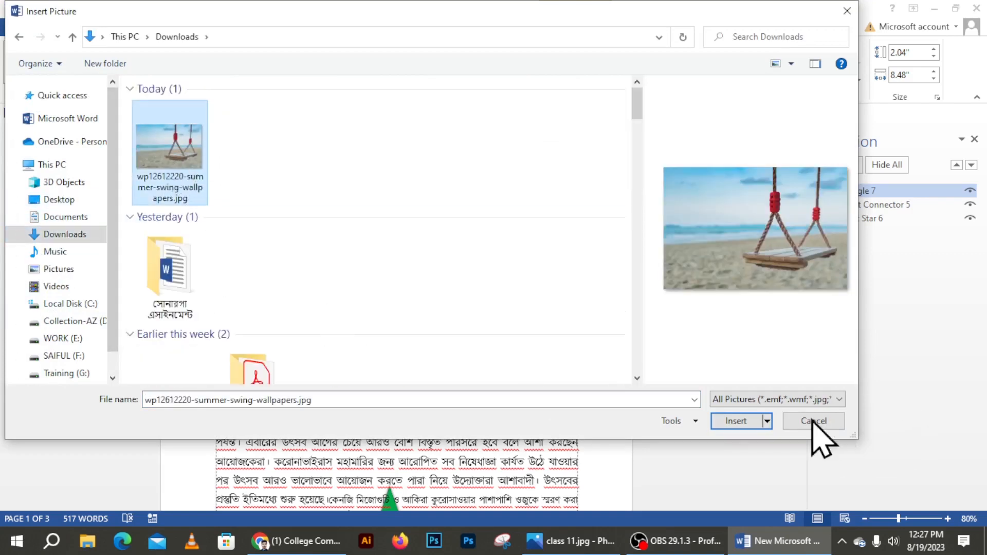
click(752, 421)
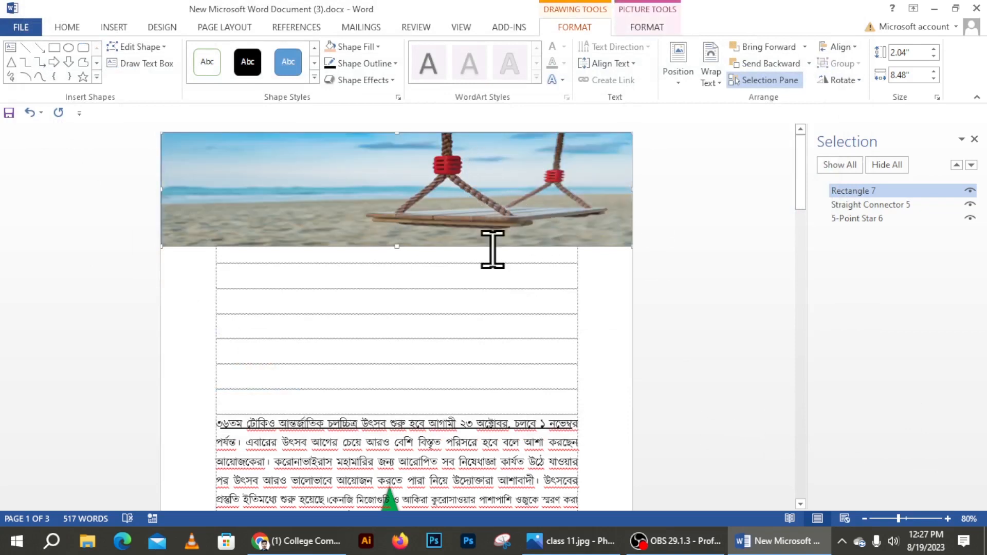
drag(454, 183, 442, 212)
Select the star through the Selection pane and move it up into the blank lines below the picture-filled rectangle
scroll(469, 351, down, 3)
click(407, 381)
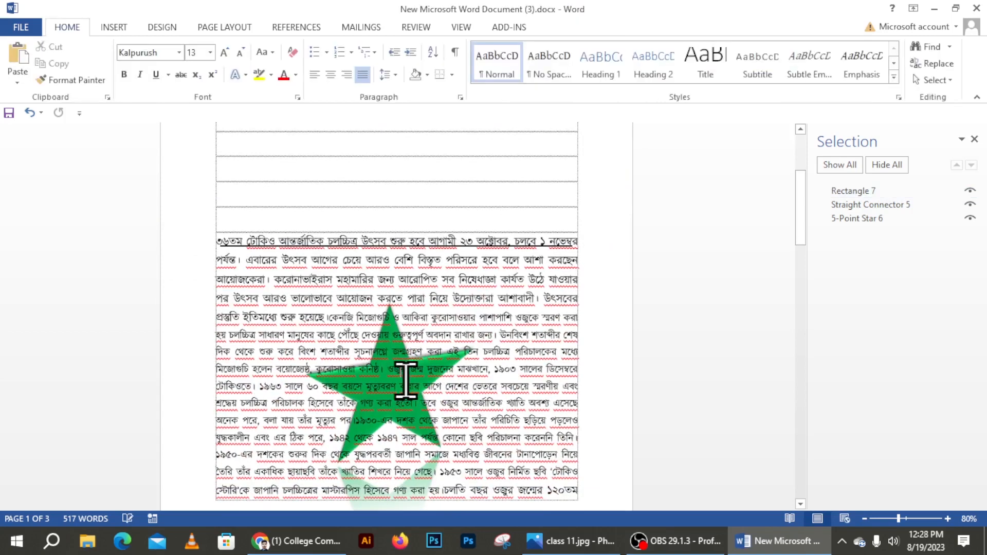
click(874, 219)
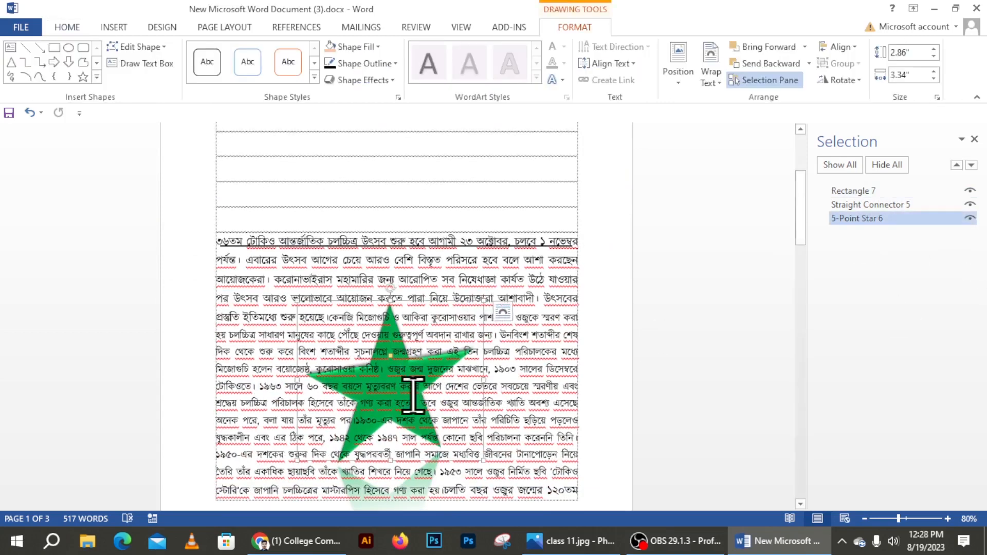
drag(410, 373, 407, 354)
click(897, 220)
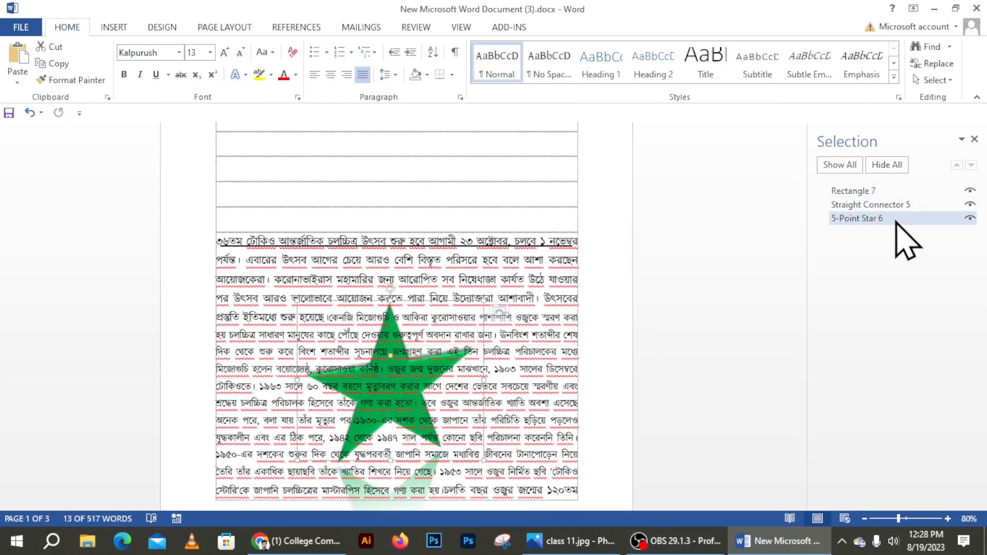
drag(408, 299, 438, 256)
Delete the picture-filled rectangle and move the star up so it sits within the blank lines above the text
click(476, 211)
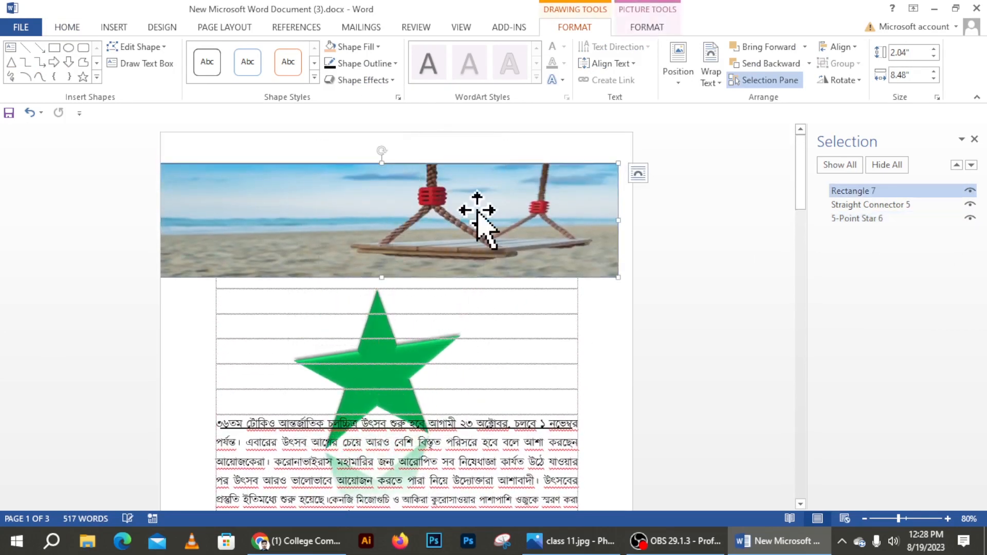
key(Delete)
drag(394, 364, 392, 293)
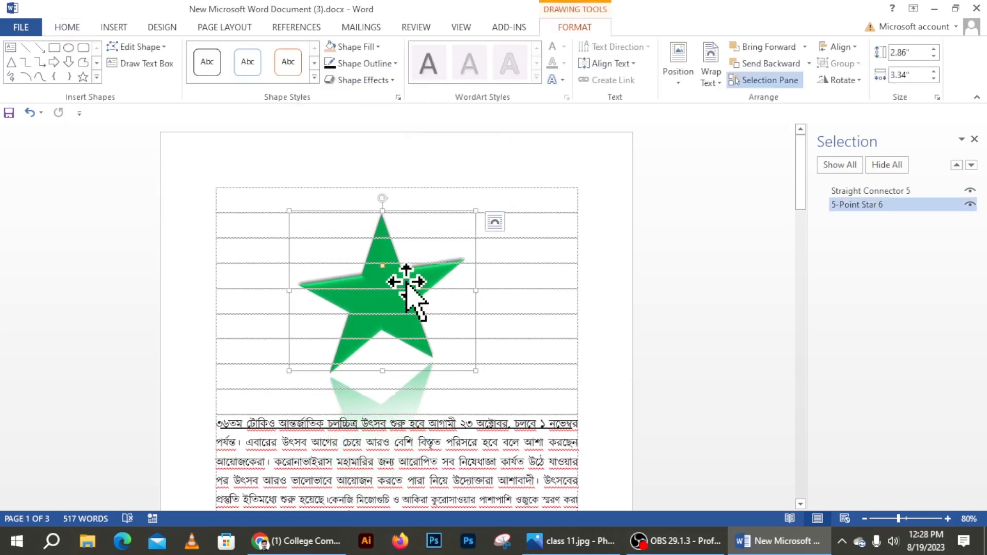
Fill the star with the picture file sss.jpg from the Desktop folder
click(380, 51)
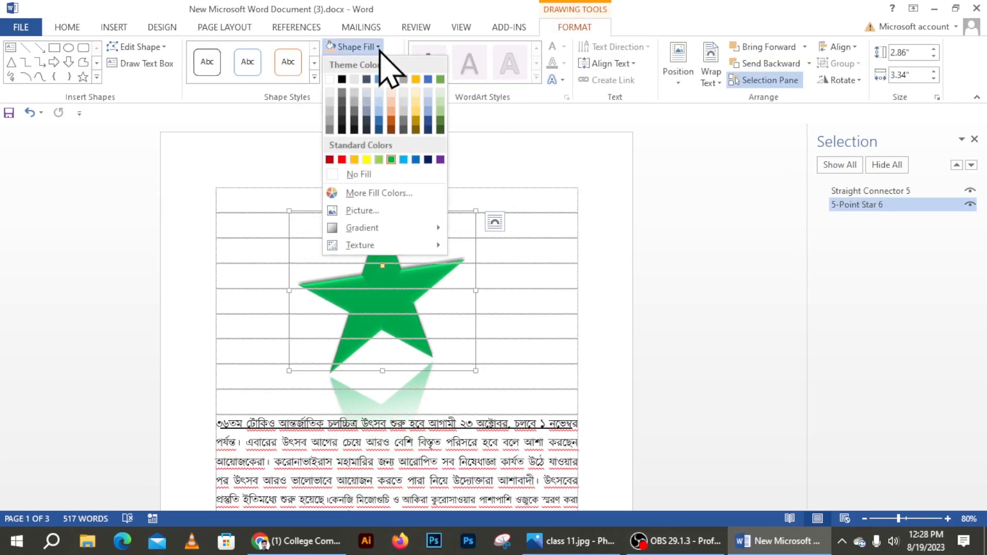
click(364, 211)
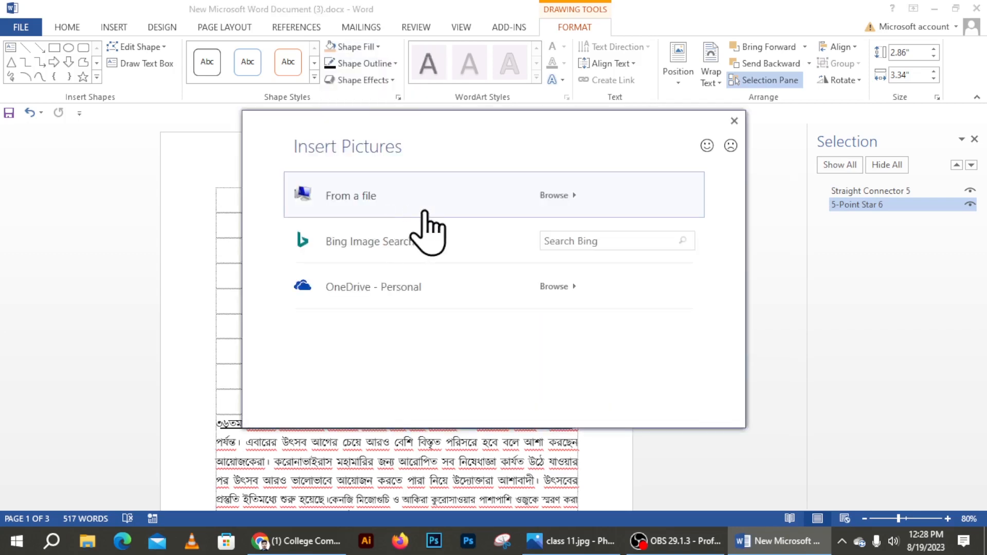
click(390, 206)
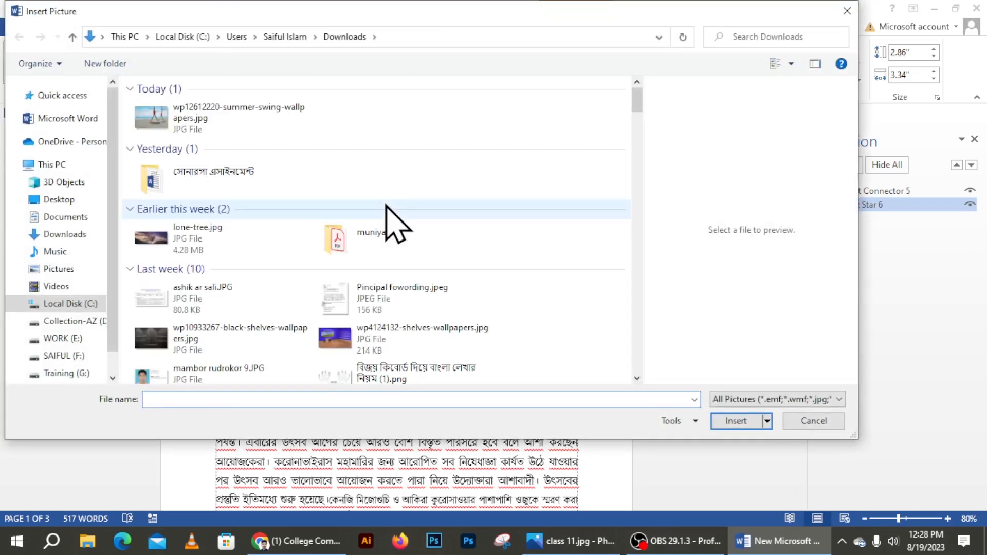
click(72, 200)
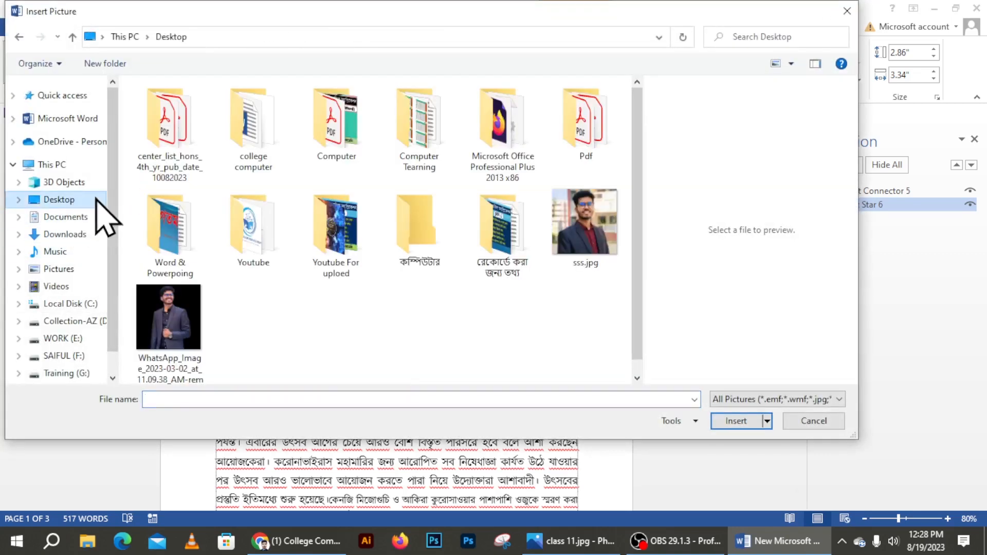
click(592, 214)
click(737, 420)
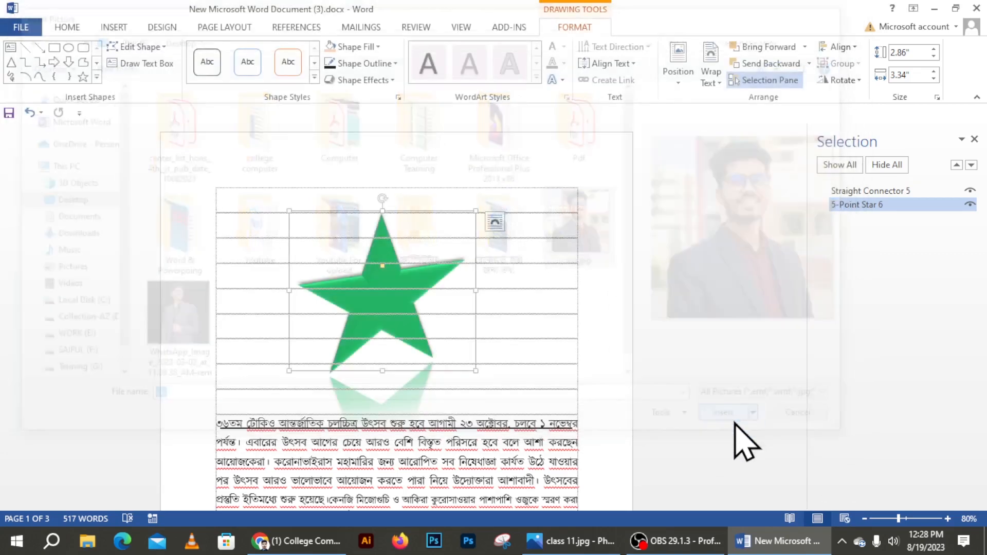
Enlarge the picture-filled star to about 4.3" by 5.02" and move it up near the top of the page
mouse_move(386, 286)
mouse_down()
mouse_move(391, 297)
mouse_move(391, 274)
mouse_up()
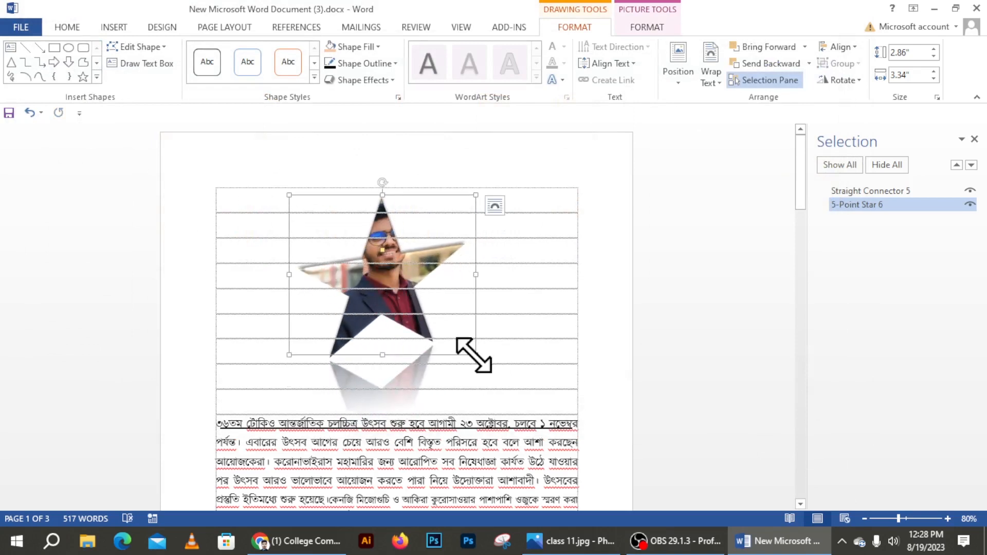
drag(474, 356, 568, 435)
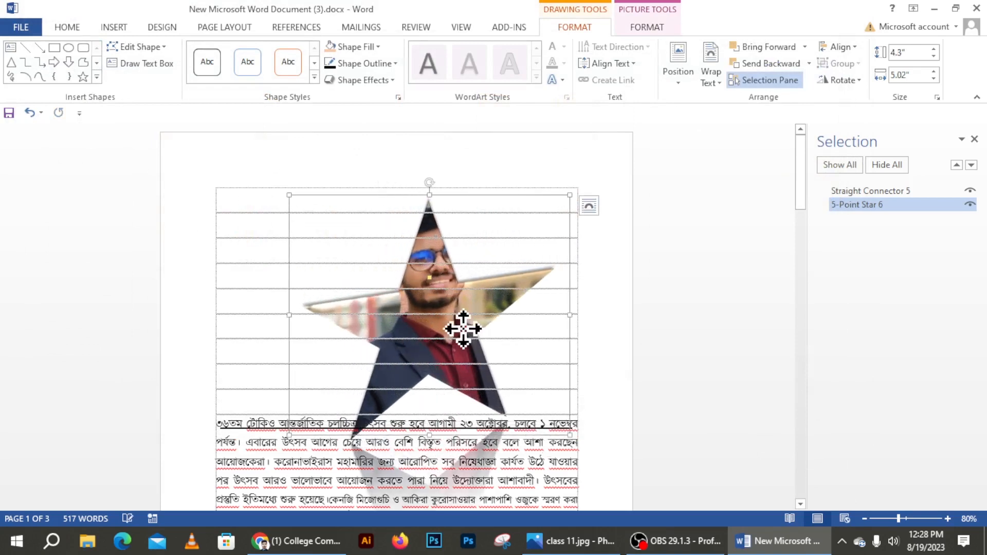
drag(463, 329, 442, 293)
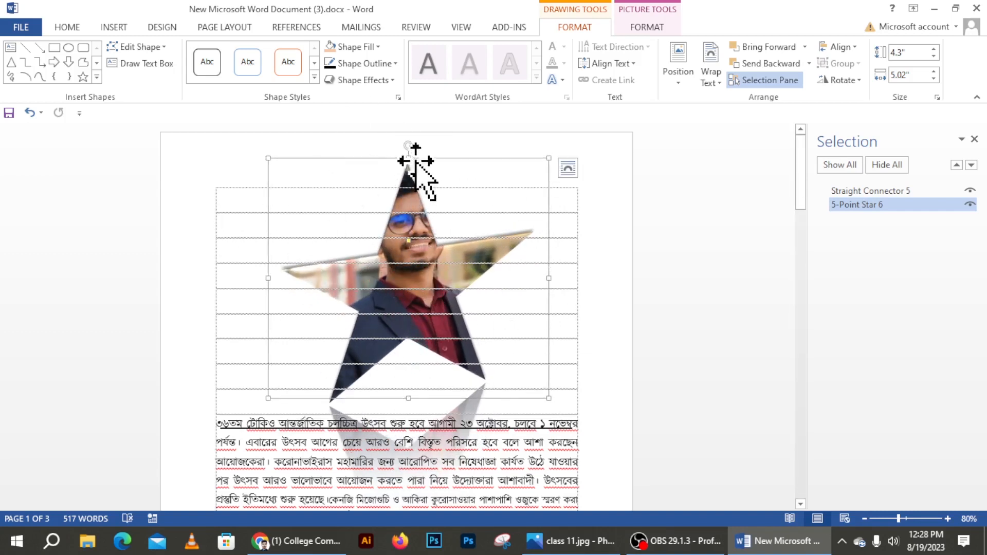
Rotate the picture-filled star slightly clockwise, and delete it from the page
key(ctrl+2)
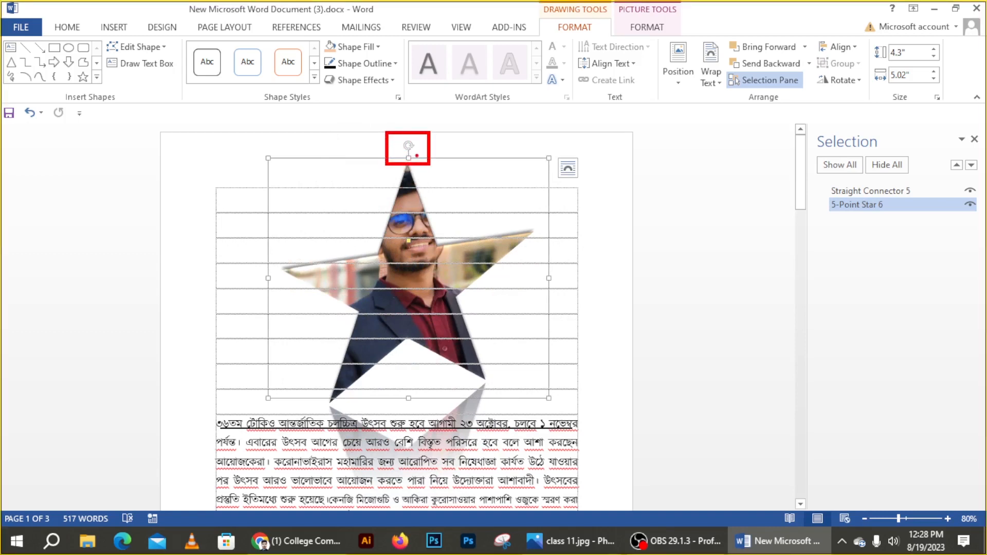
key(Escape)
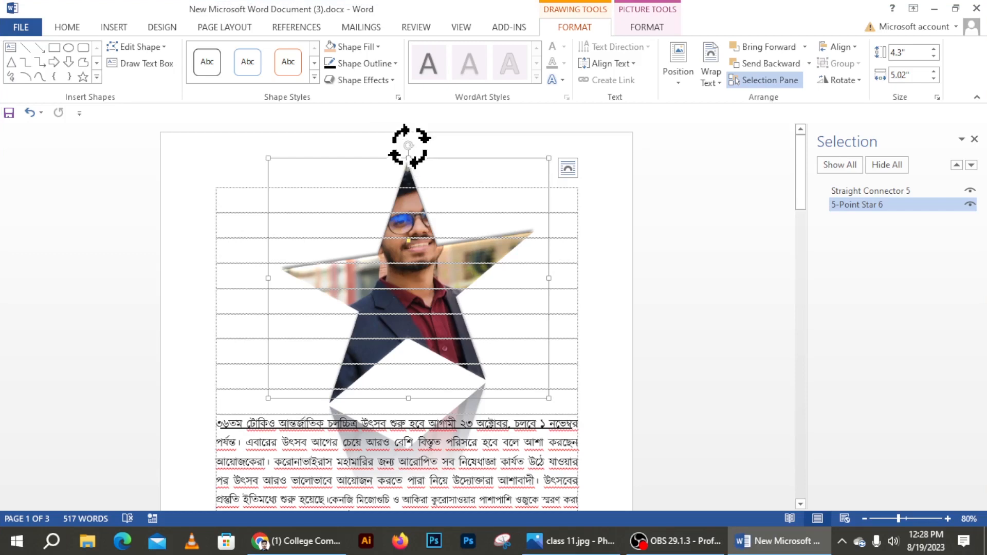
drag(419, 142, 448, 280)
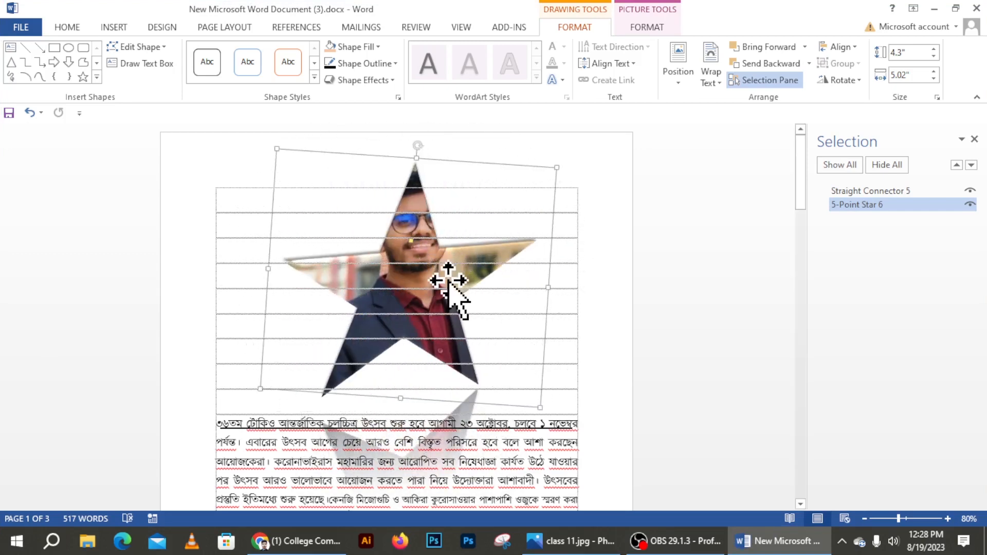
key(Delete)
Draw a Flowchart: Punched Tape shape about 3.27" by 6.74" over the blank lines above the text and fill it with green
click(116, 27)
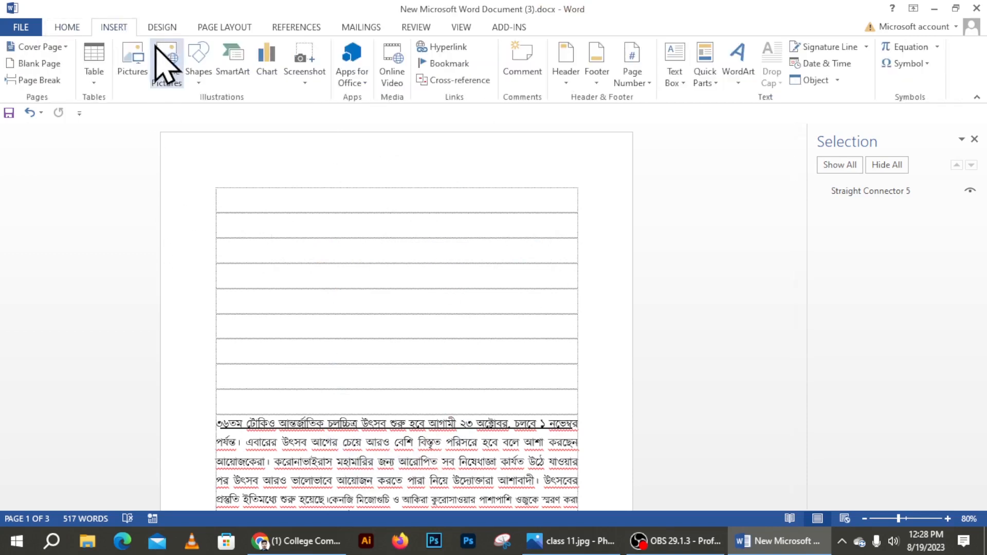
click(200, 58)
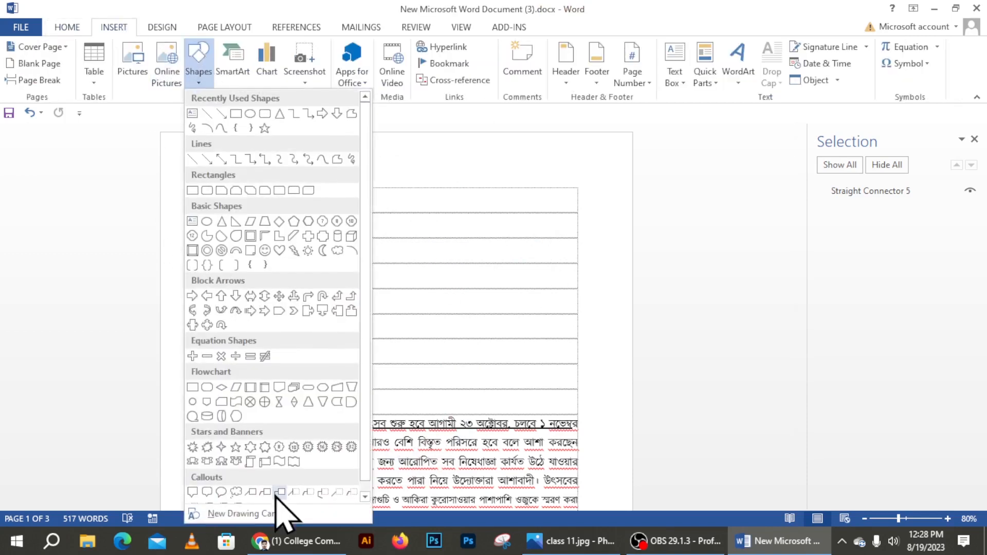
click(235, 402)
mouse_move(209, 183)
mouse_down()
mouse_move(470, 326)
mouse_move(583, 365)
mouse_up()
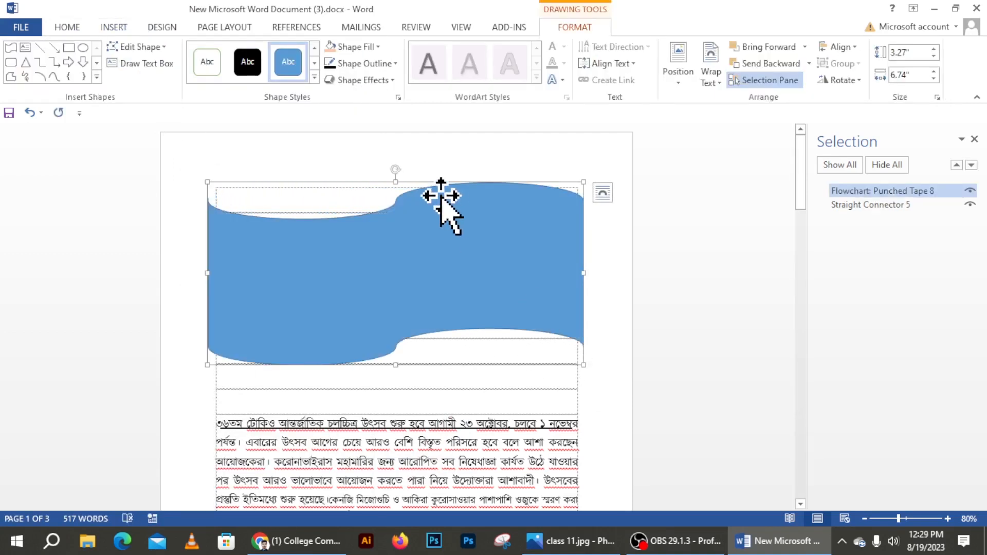
click(353, 47)
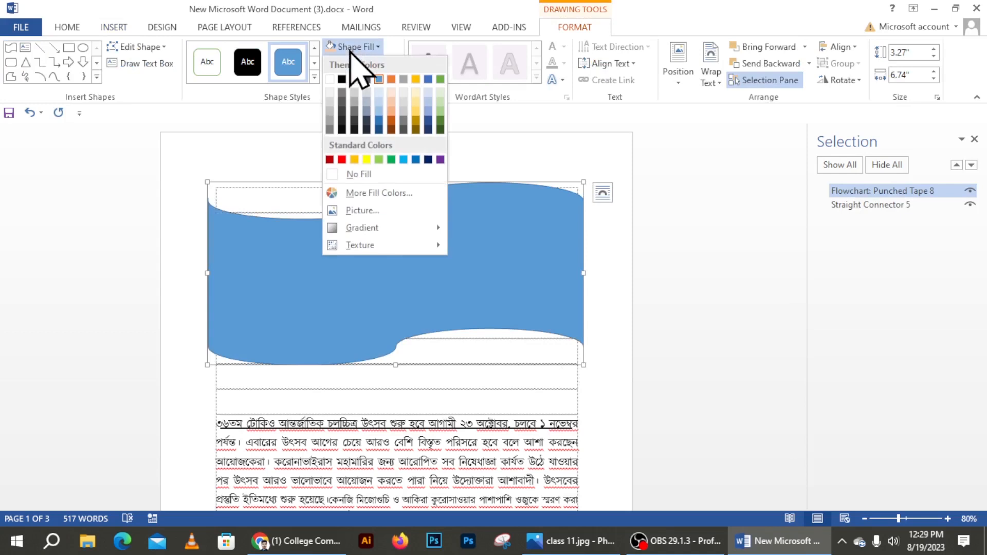
click(391, 159)
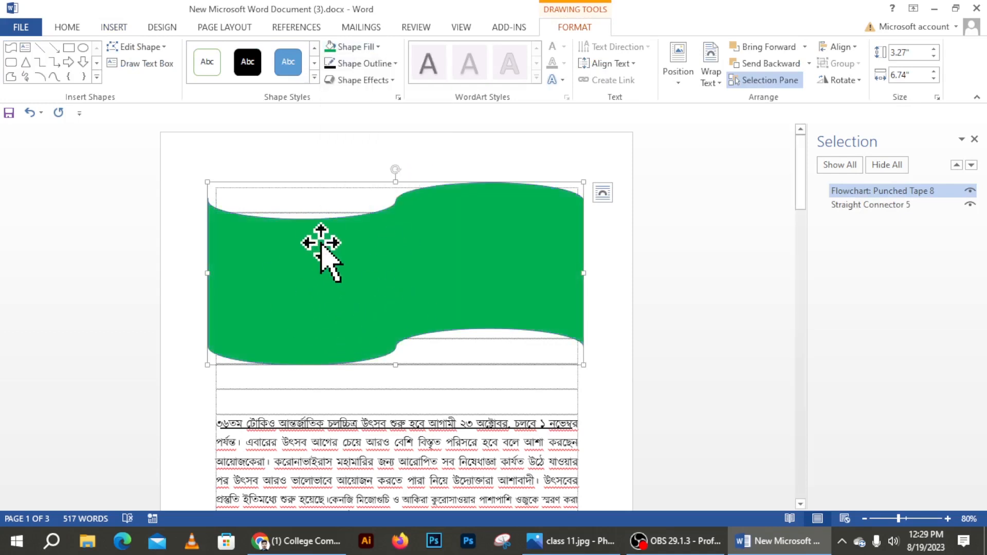
Draw a circle about 1.79" in diameter in the middle of the green shape and fill it with red
click(121, 27)
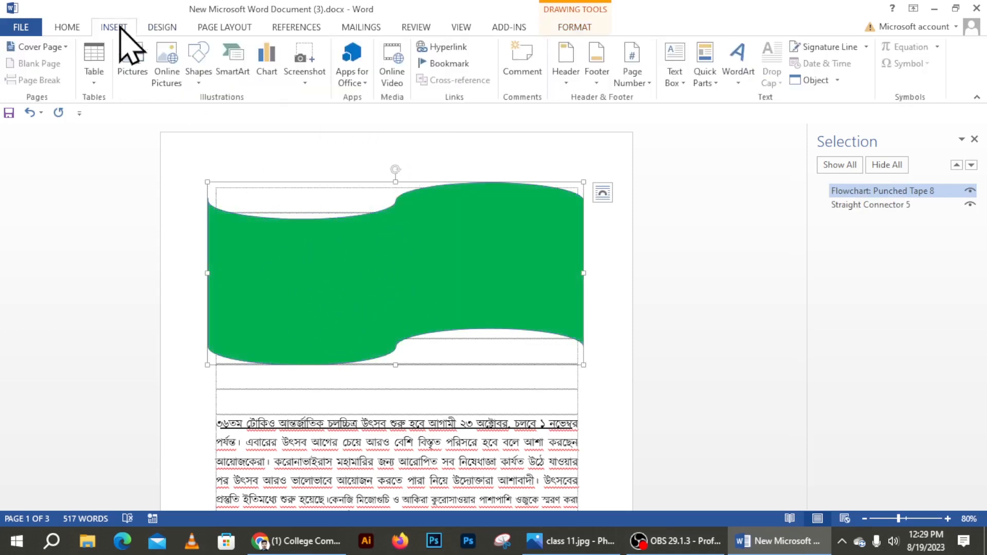
click(200, 77)
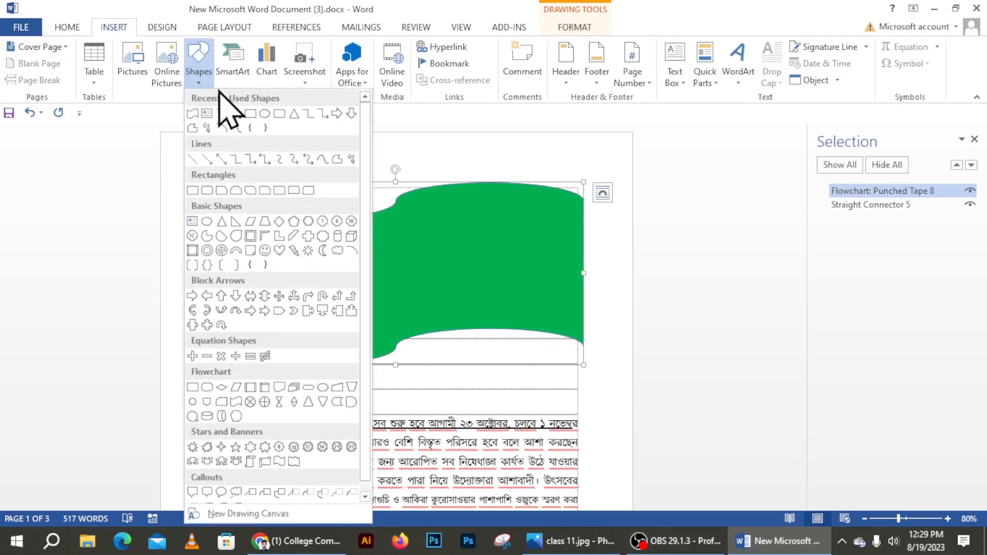
click(275, 115)
drag(337, 232, 437, 331)
drag(414, 289, 420, 283)
click(356, 47)
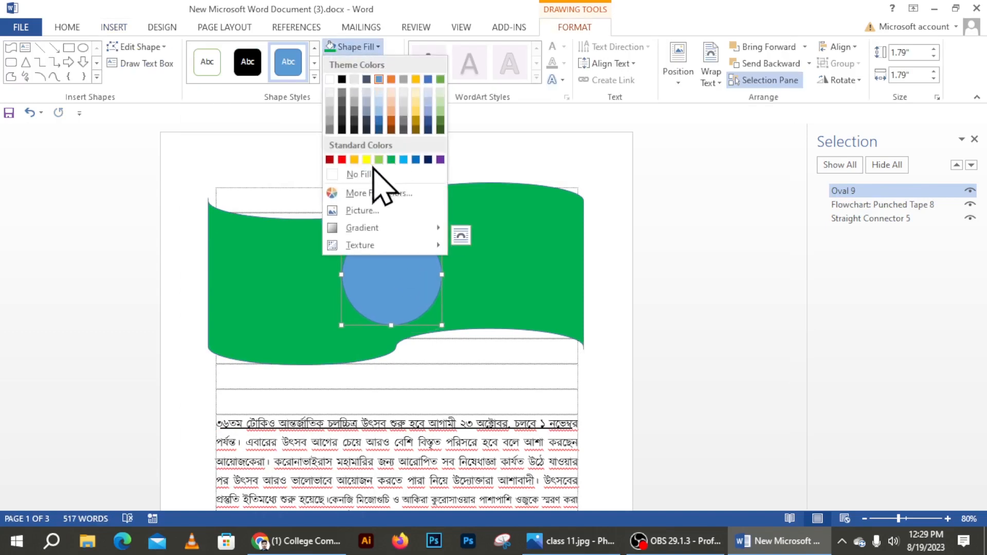
click(342, 159)
click(472, 370)
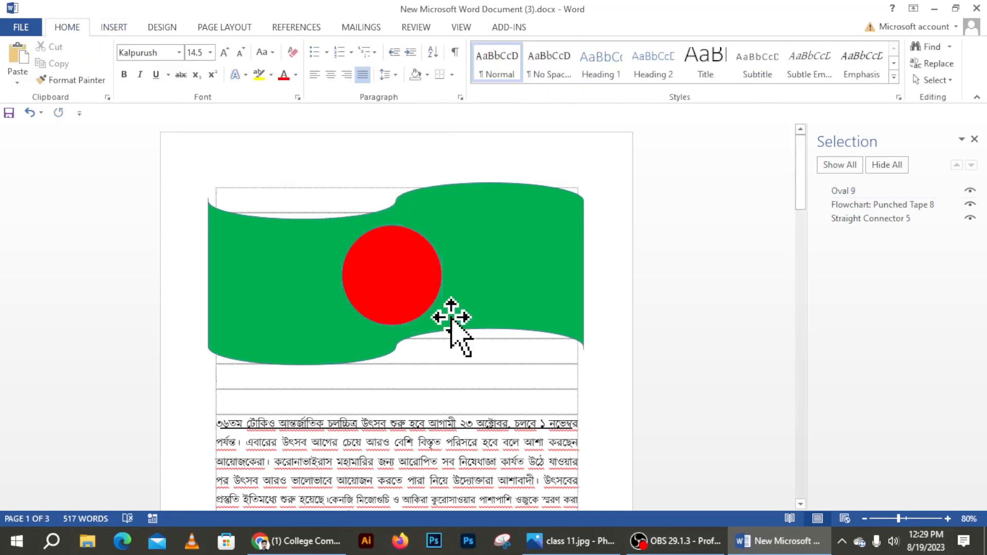
Narrow the green shape to about 5.94" wide from its right edge and shift the red circle slightly left
mouse_move(490, 267)
mouse_down()
mouse_move(485, 243)
mouse_move(490, 266)
mouse_up()
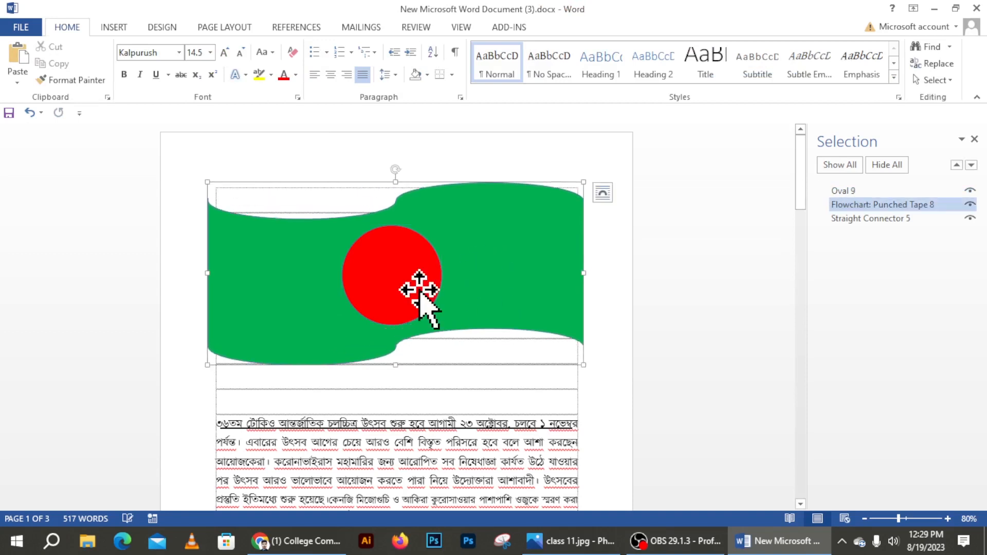
mouse_move(402, 281)
mouse_down()
mouse_move(408, 272)
mouse_move(401, 282)
mouse_up()
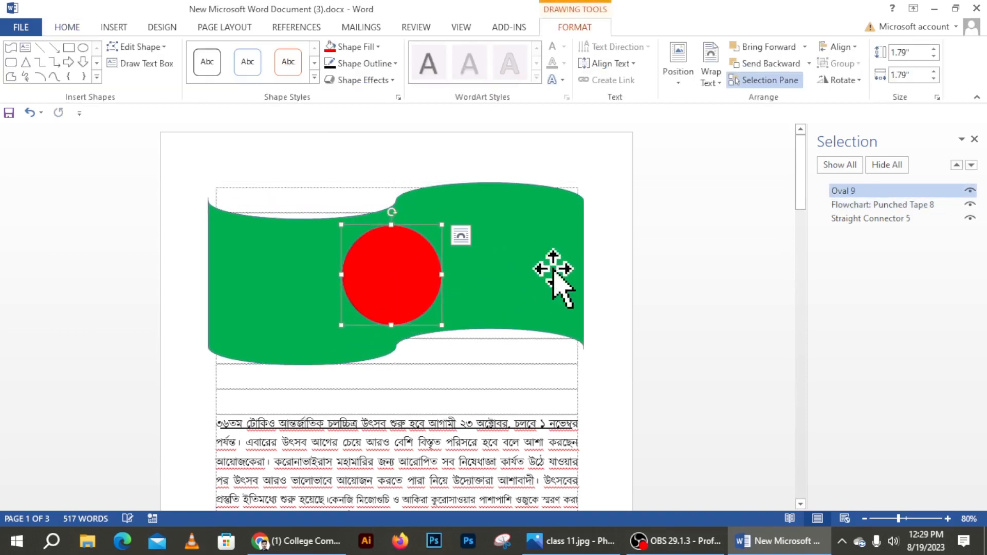
click(579, 275)
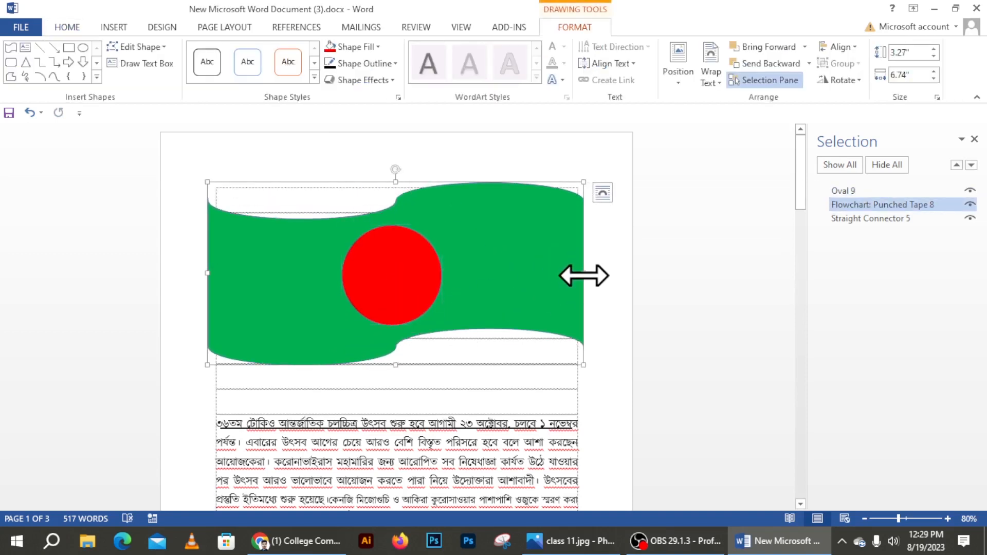
drag(581, 278, 538, 273)
click(387, 271)
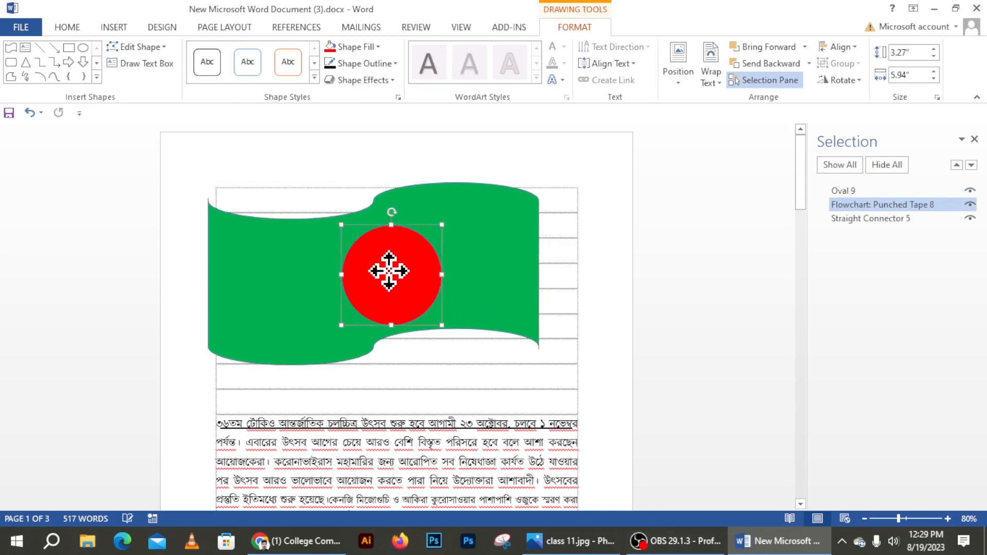
drag(388, 271, 387, 270)
Select the green shape and the red circle alternately to examine them as separate objects
click(514, 242)
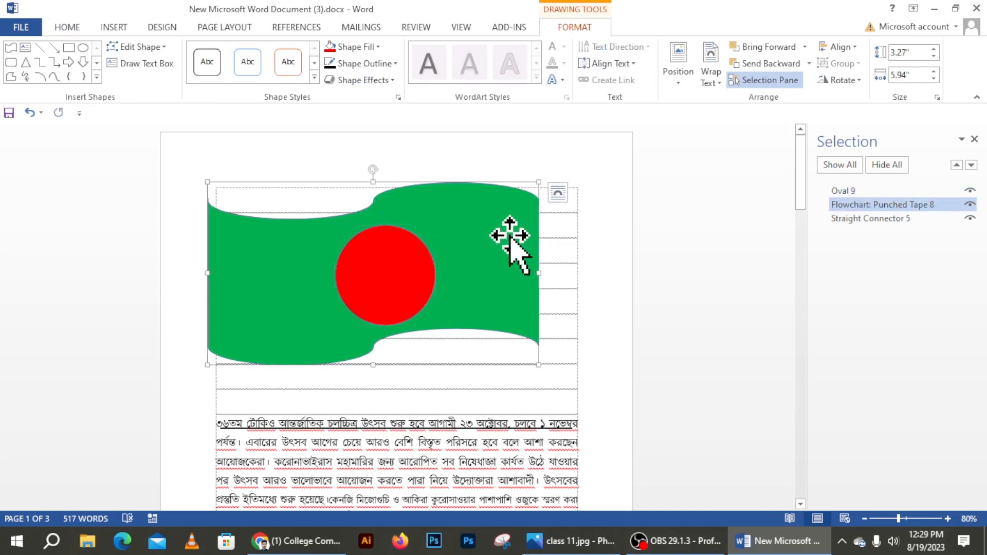
click(389, 288)
click(511, 247)
click(410, 265)
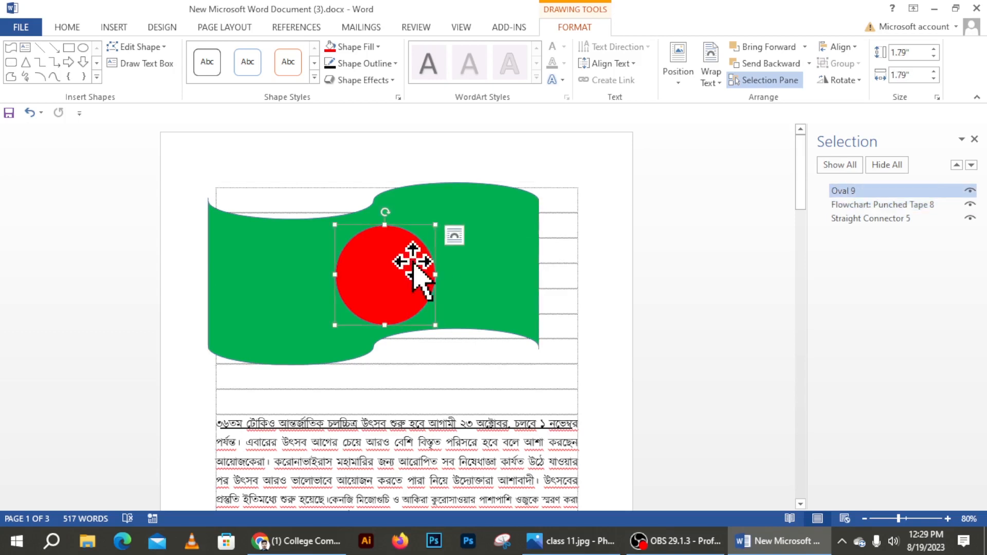
click(495, 243)
click(416, 275)
click(502, 236)
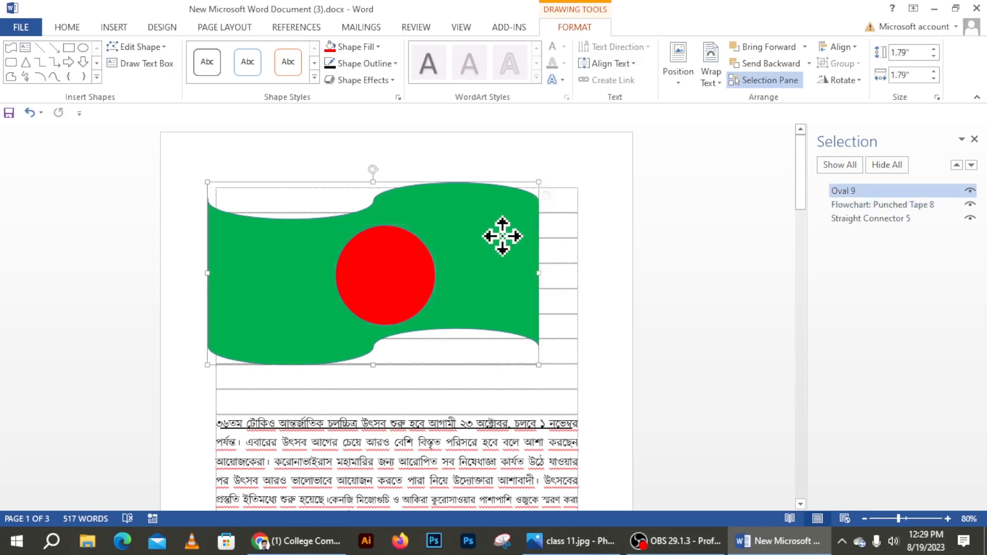
Group the red circle with the green shape and move the group slightly right and down over the blank lines
click(400, 270)
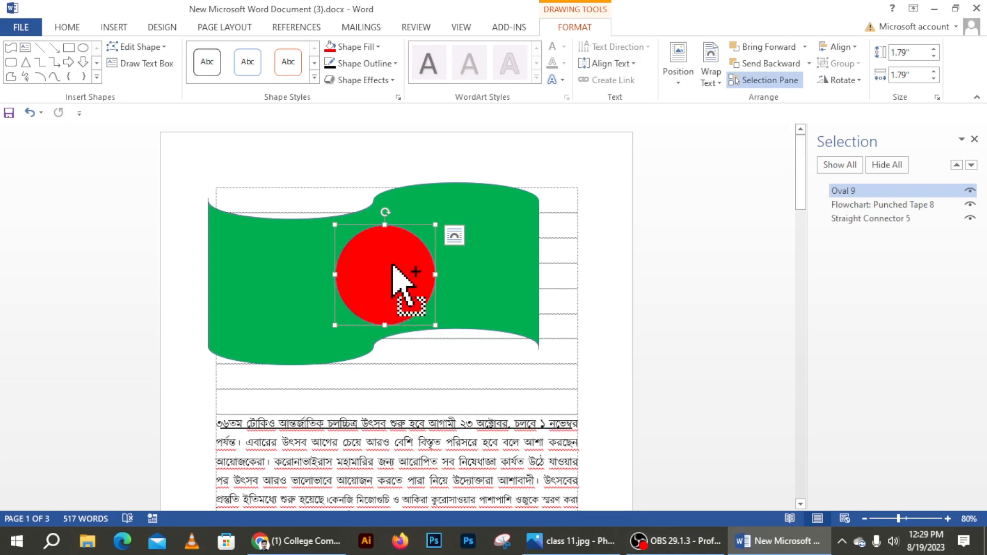
shift+click(496, 229)
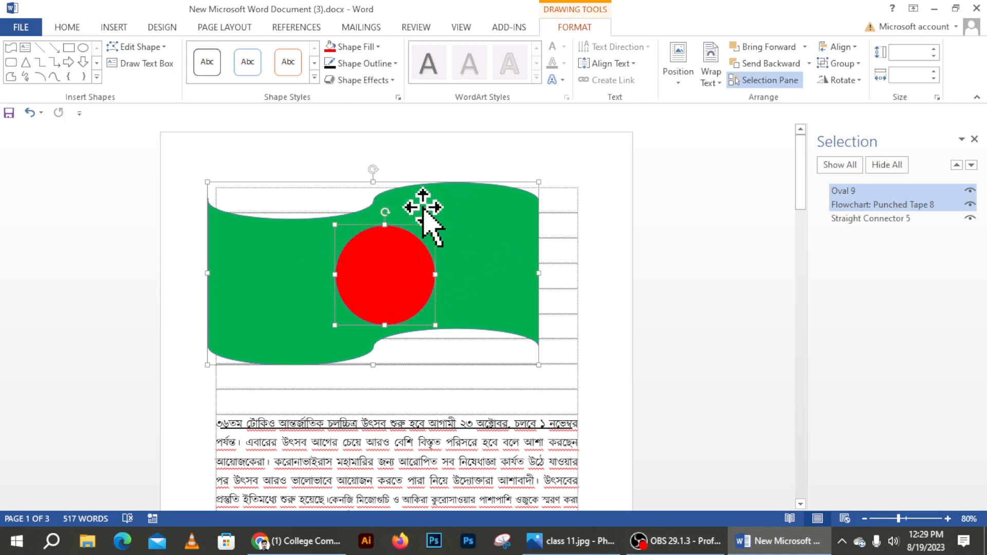
right_click(403, 277)
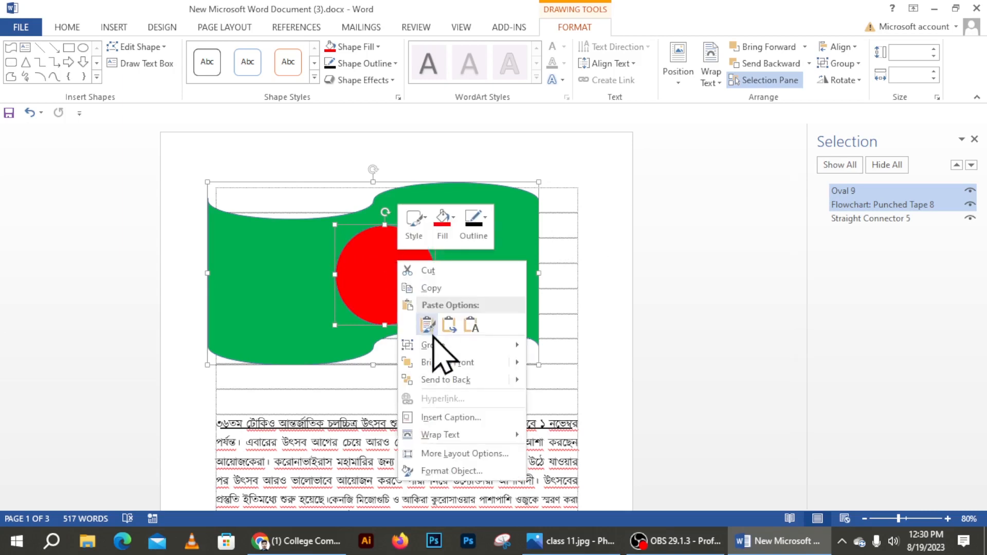
mouse_move(443, 346)
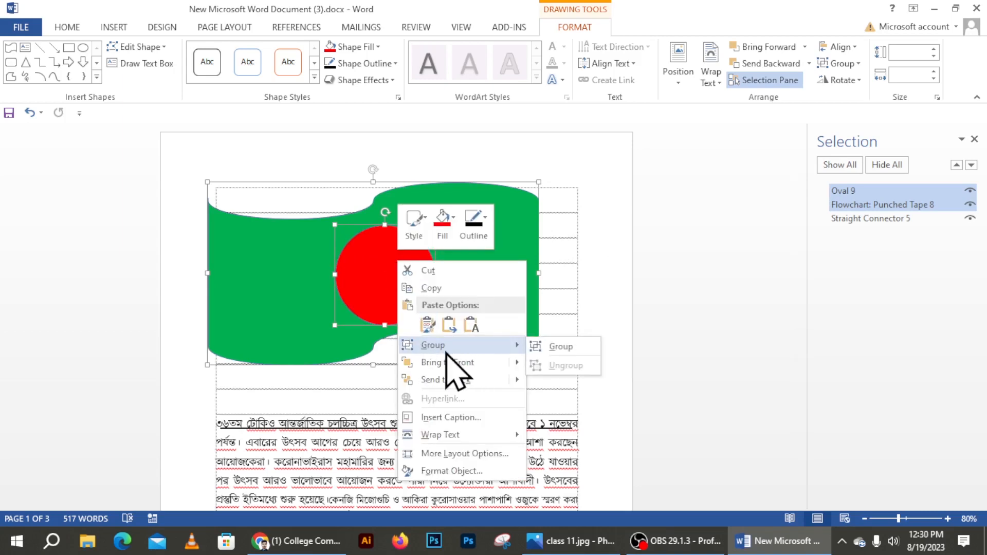
click(558, 353)
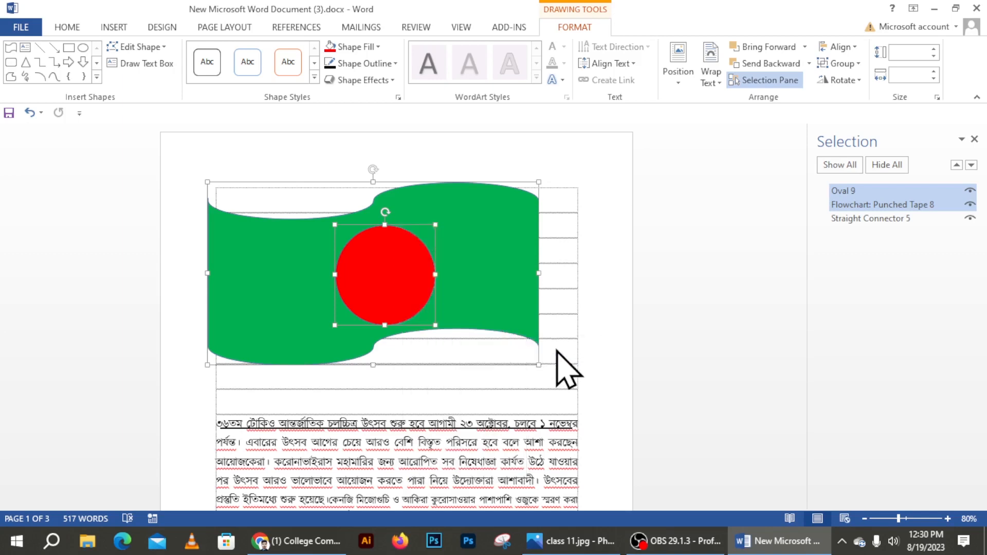
drag(482, 265, 509, 243)
Delete the green shape and the red circle from the page, and undo both deletions
click(510, 243)
key(Delete)
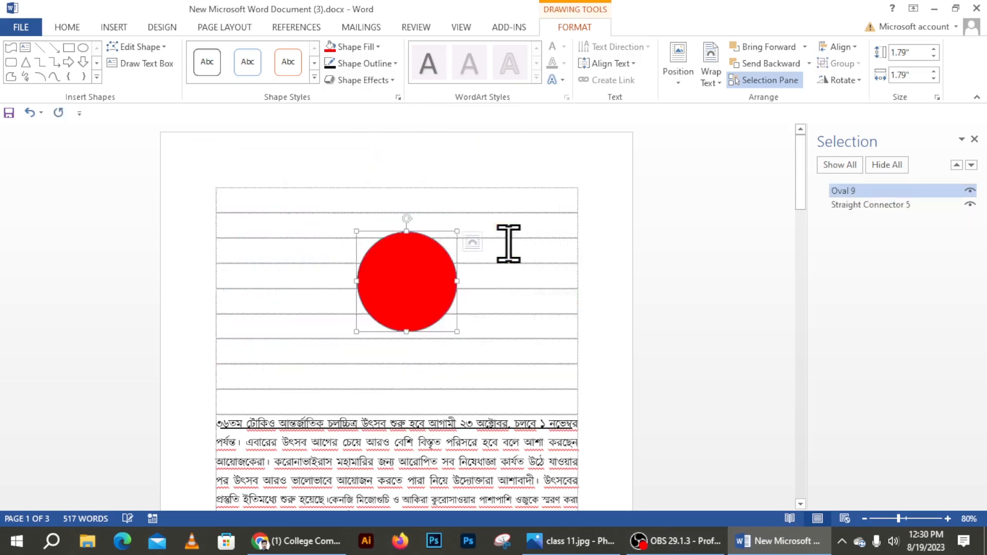
key(Delete)
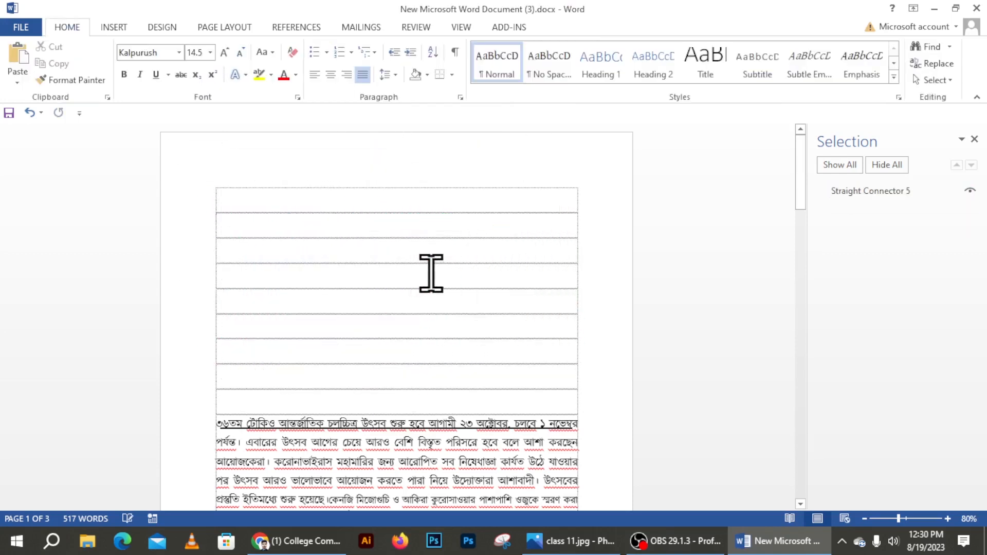
key(ctrl+z)
key(ctrl+z)
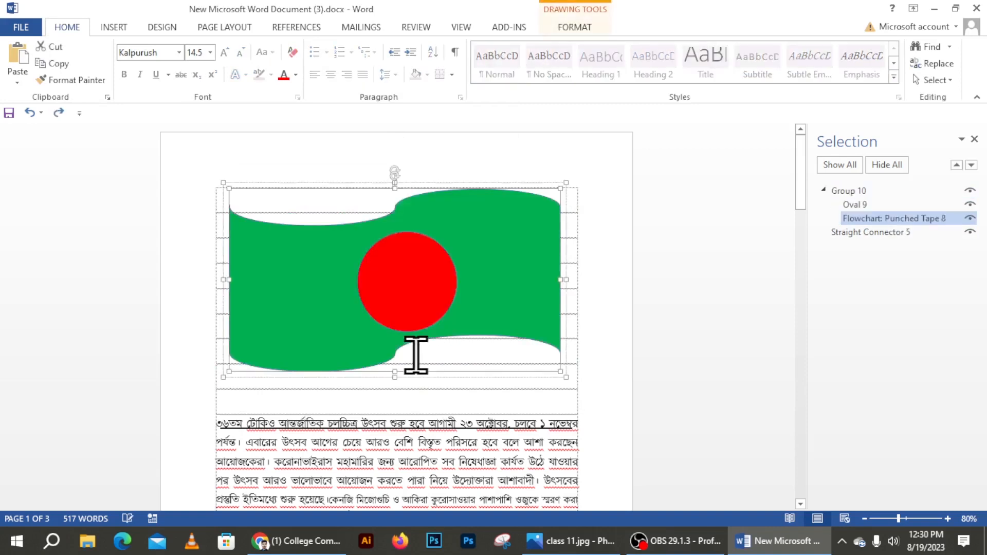
Nudge the red circle slightly upward within the grouped flag
click(428, 280)
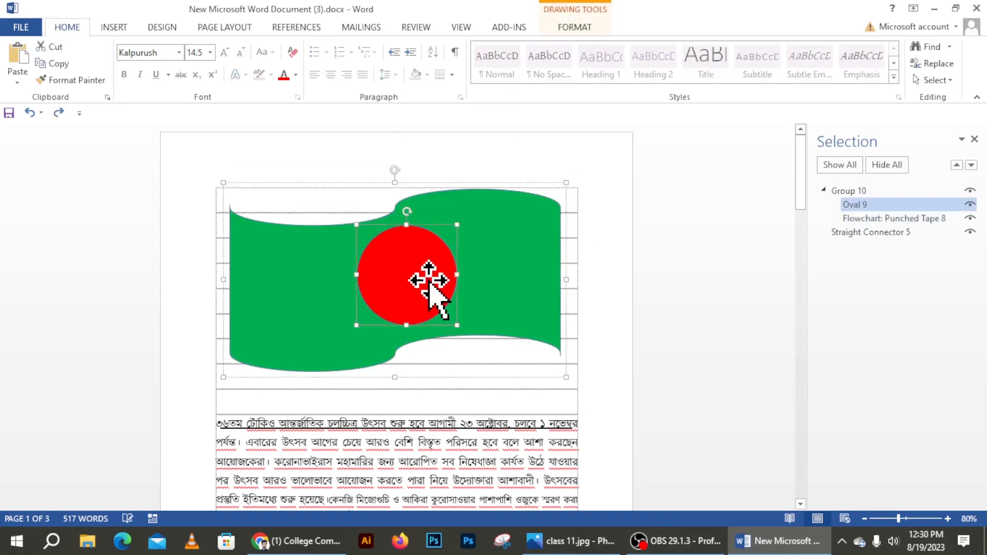
Switch to Chrome to view the College Computer Academy YouTube channel, and return to the green shape in the Word document
click(291, 540)
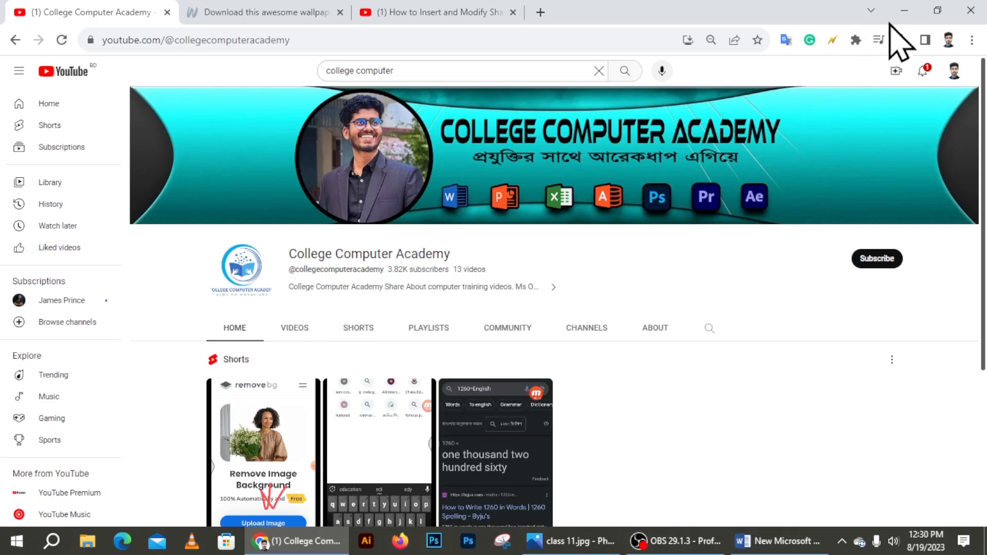
click(905, 10)
click(502, 272)
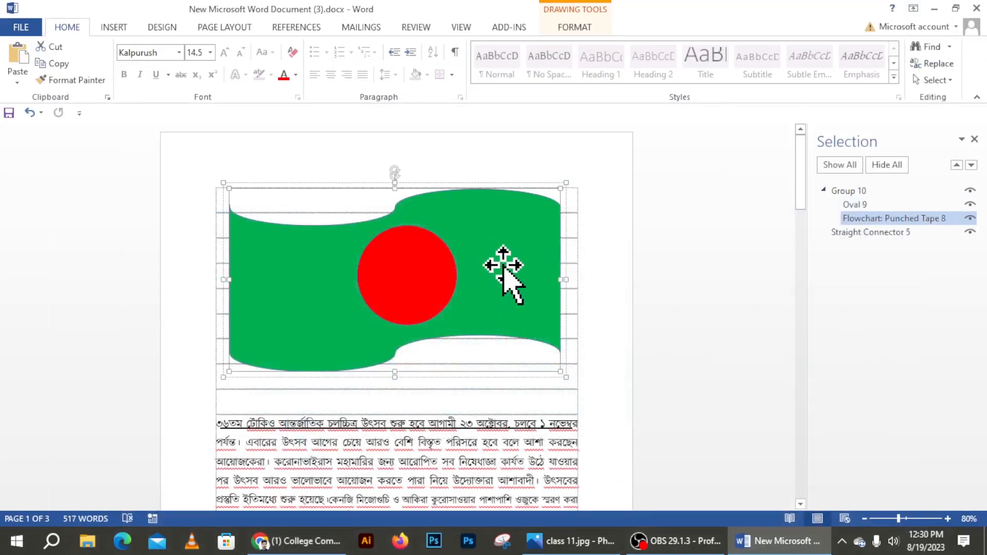